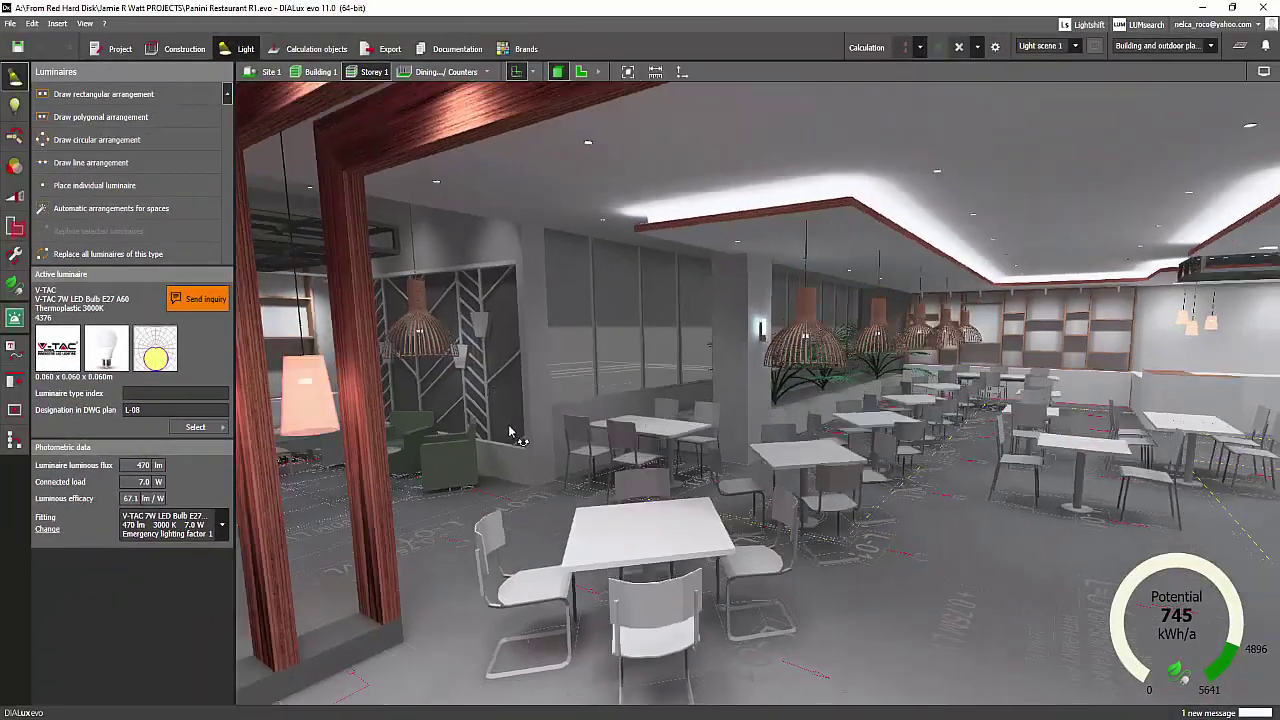
Step: Examine the restaurant model in 3D, from the overhead layout to the dining tables and pendant lamps
right_click_drag(509, 431, 533, 414)
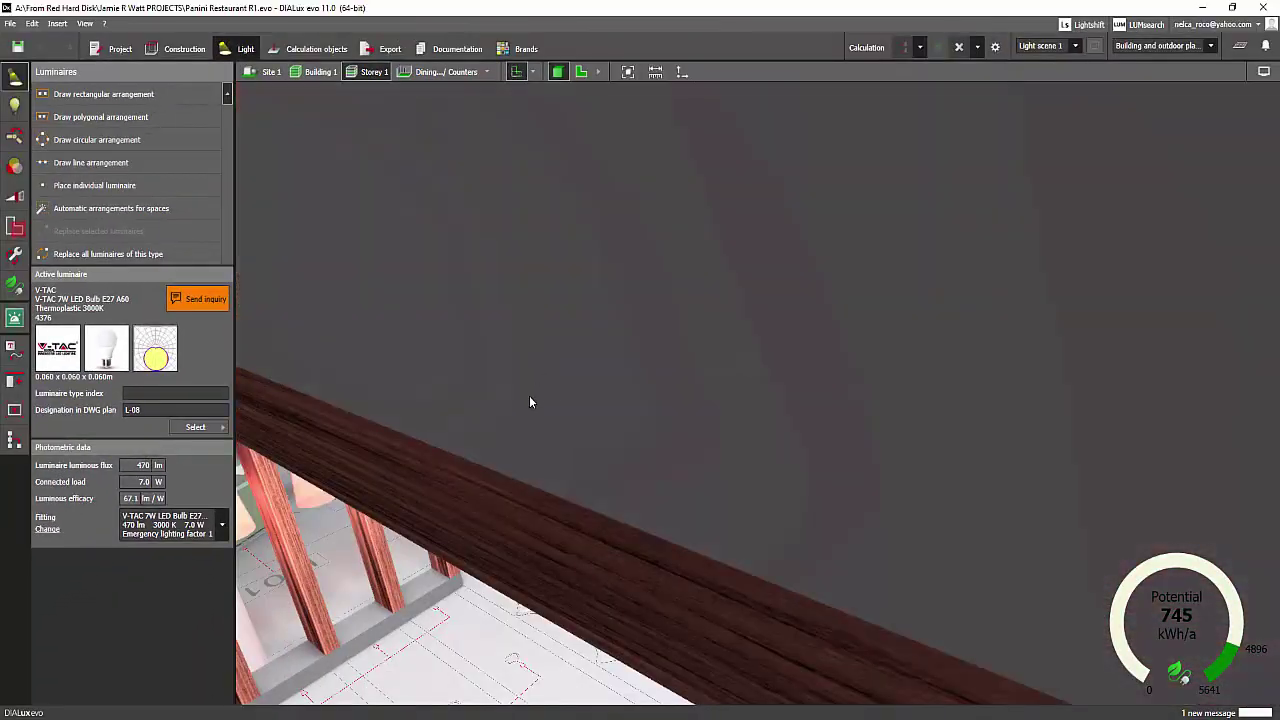
scroll(529, 396, "up", 1)
scroll(479, 331, "down", 8)
right_click_drag(464, 383, 529, 464)
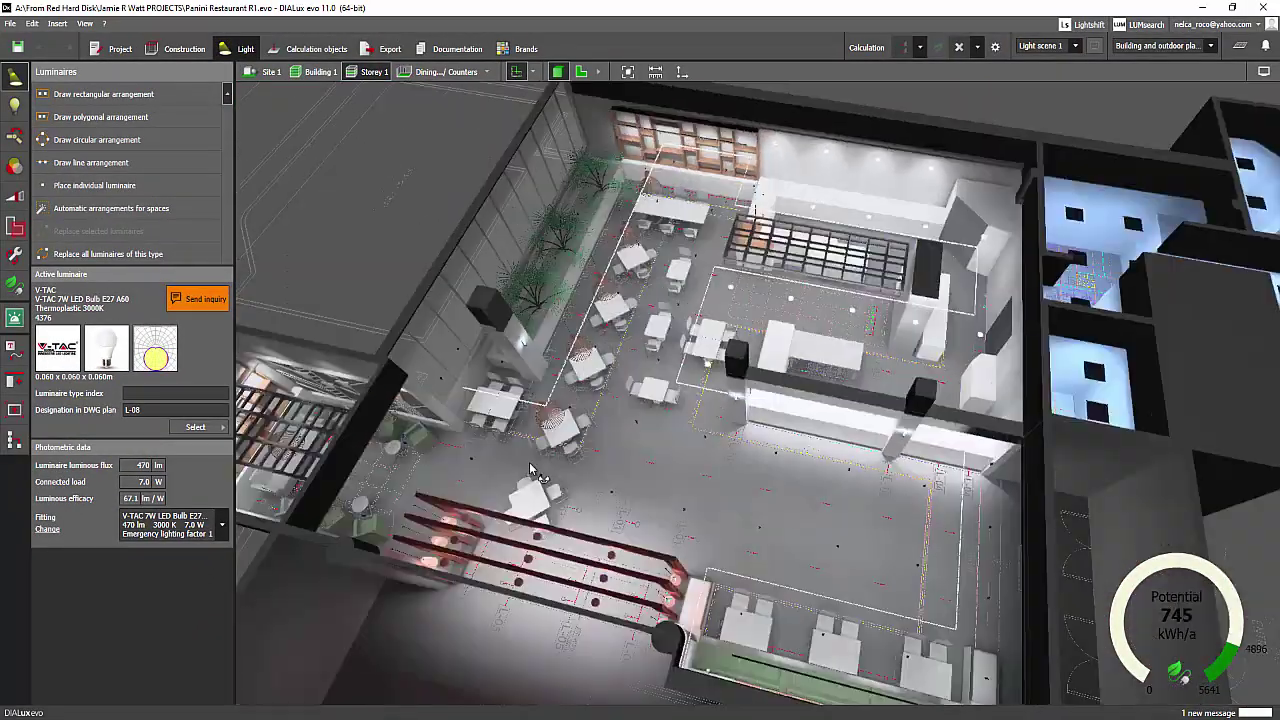
scroll(530, 470, "down", 2)
scroll(665, 400, "up", 6)
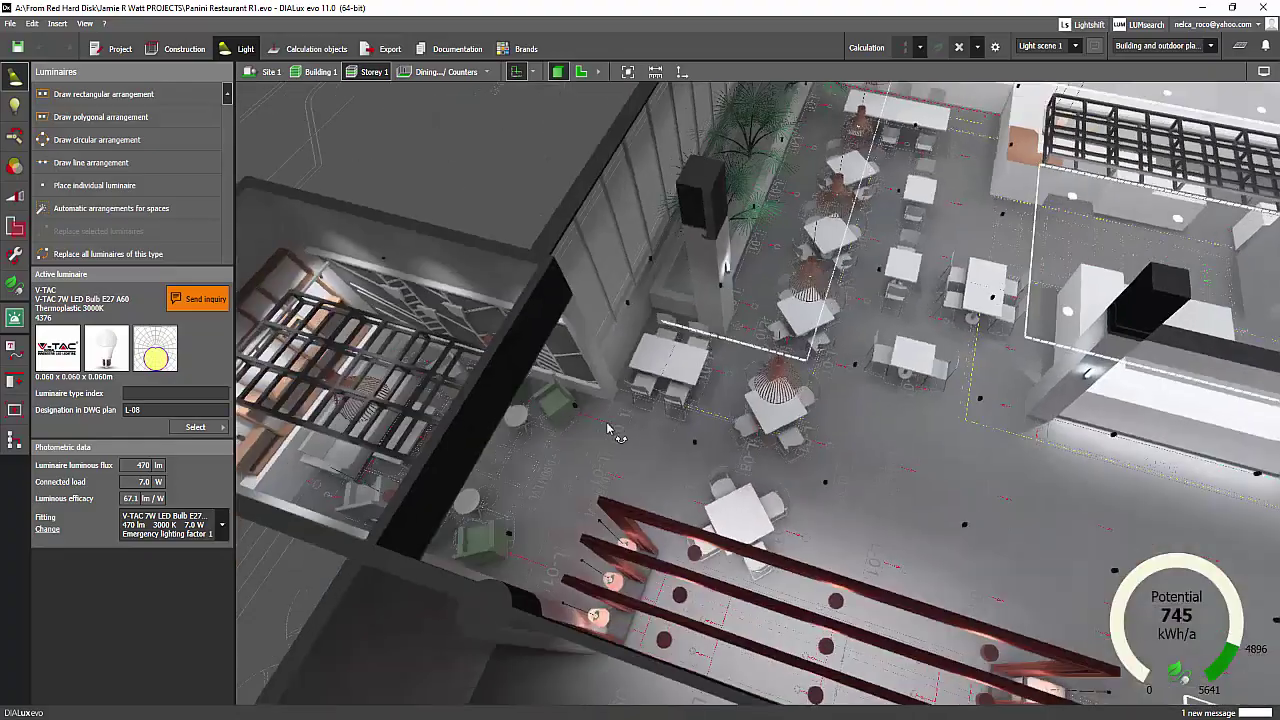
right_click_drag(607, 430, 956, 440)
middle_click_drag(956, 440, 475, 442)
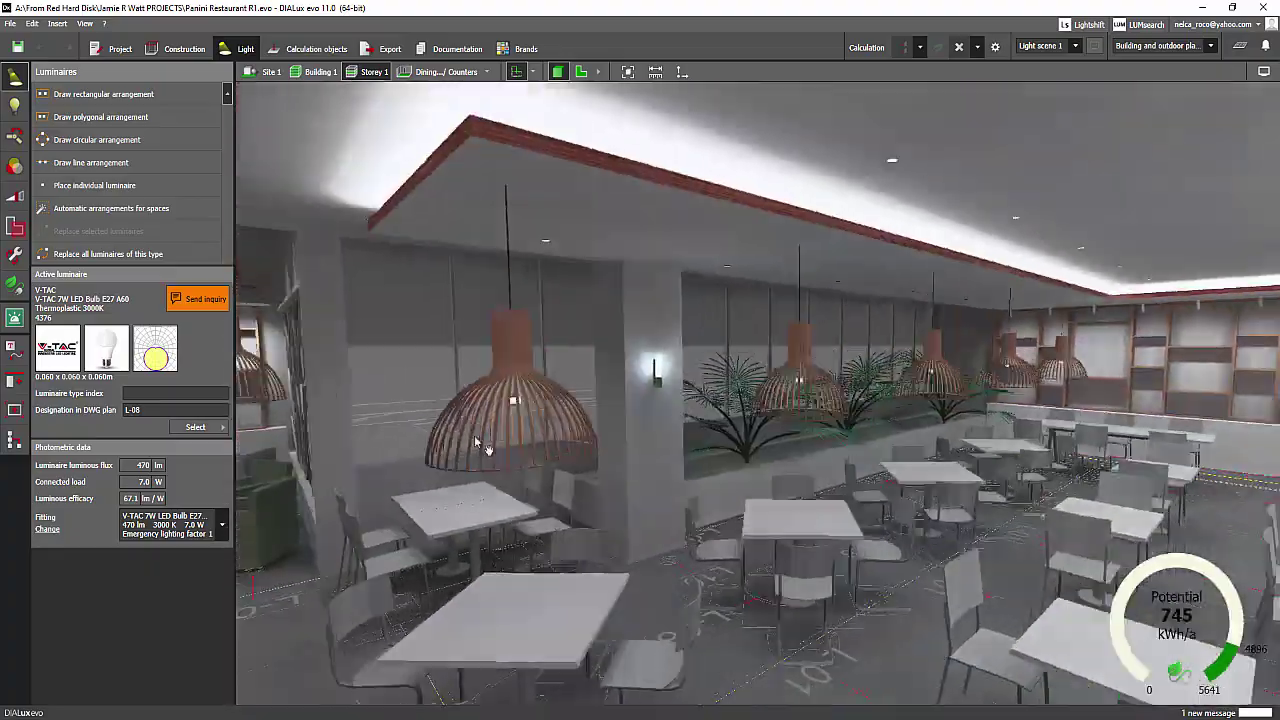
right_click_drag(484, 449, 585, 325)
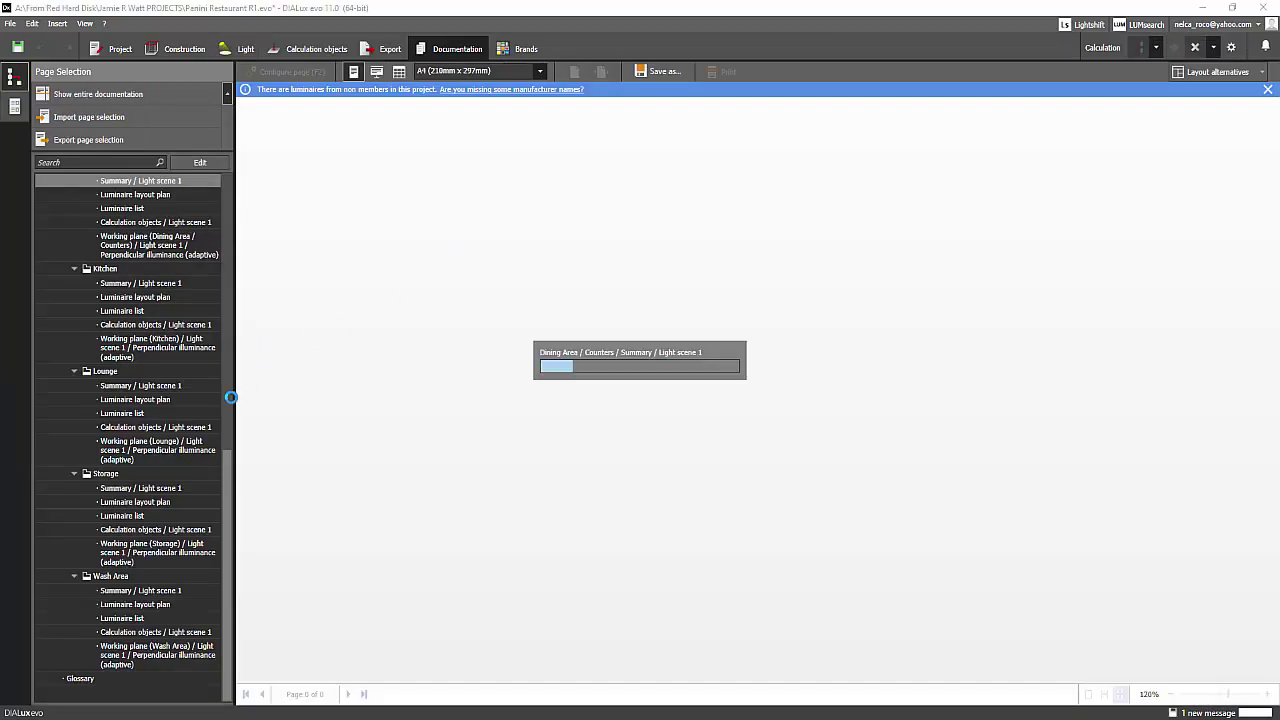
Step: Review the Light scene 1 summary of the Dining Area / Counters down to its results table
left_click_drag(224, 521, 224, 455)
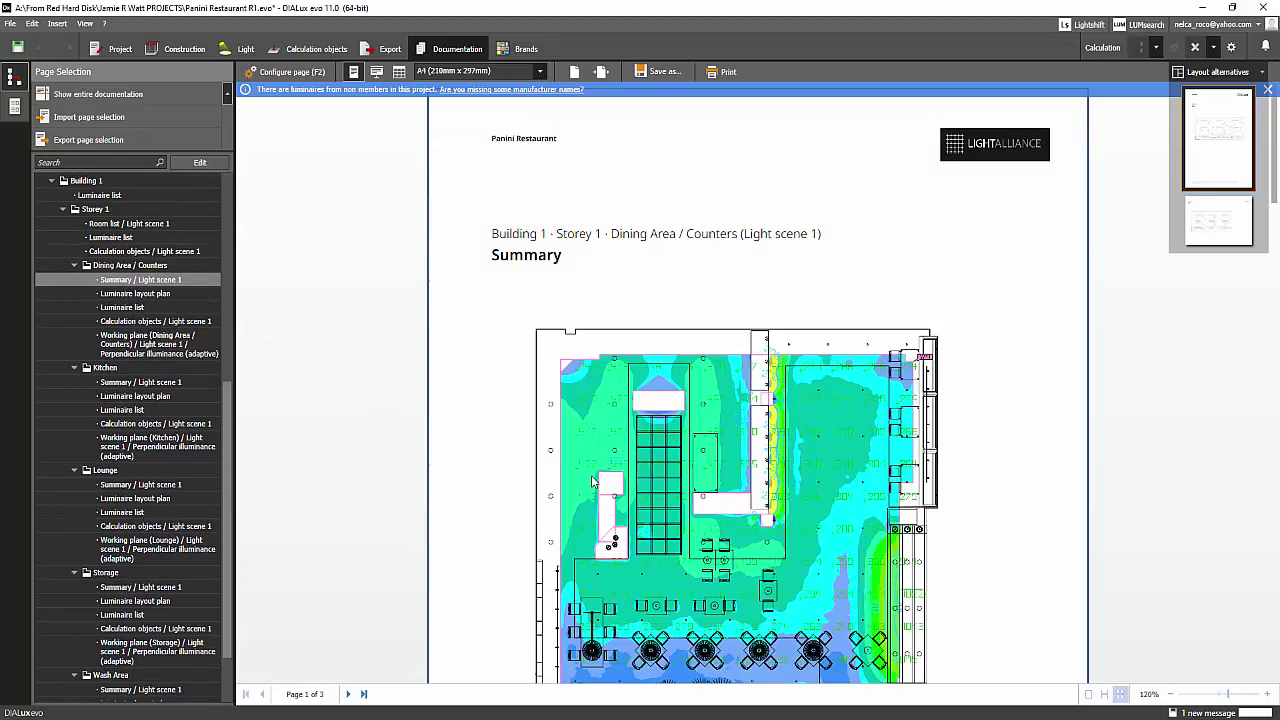
scroll(591, 480, "down", 6)
scroll(600, 490, "up", 1)
scroll(628, 483, "down", 3)
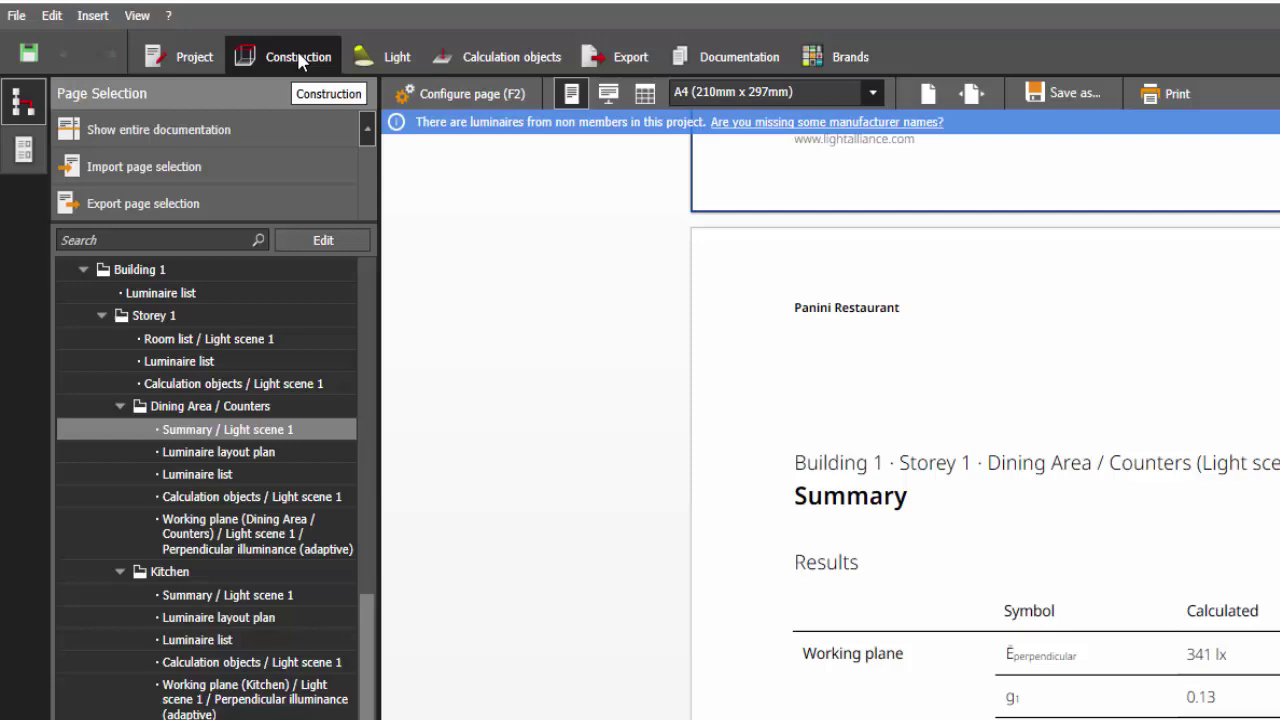
Step: Select the Dining Area / Counters space on the site's 2D floor plan and open its utilisation profile for editing
left_click(297, 55)
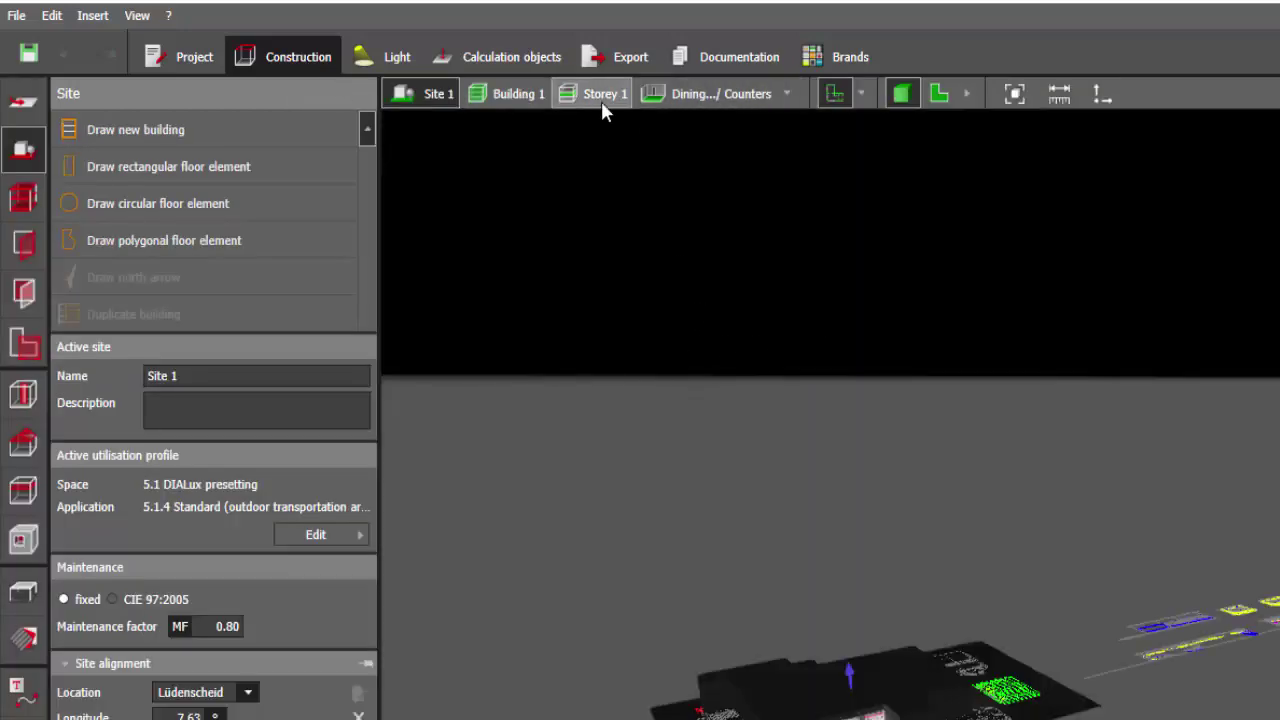
left_click(942, 100)
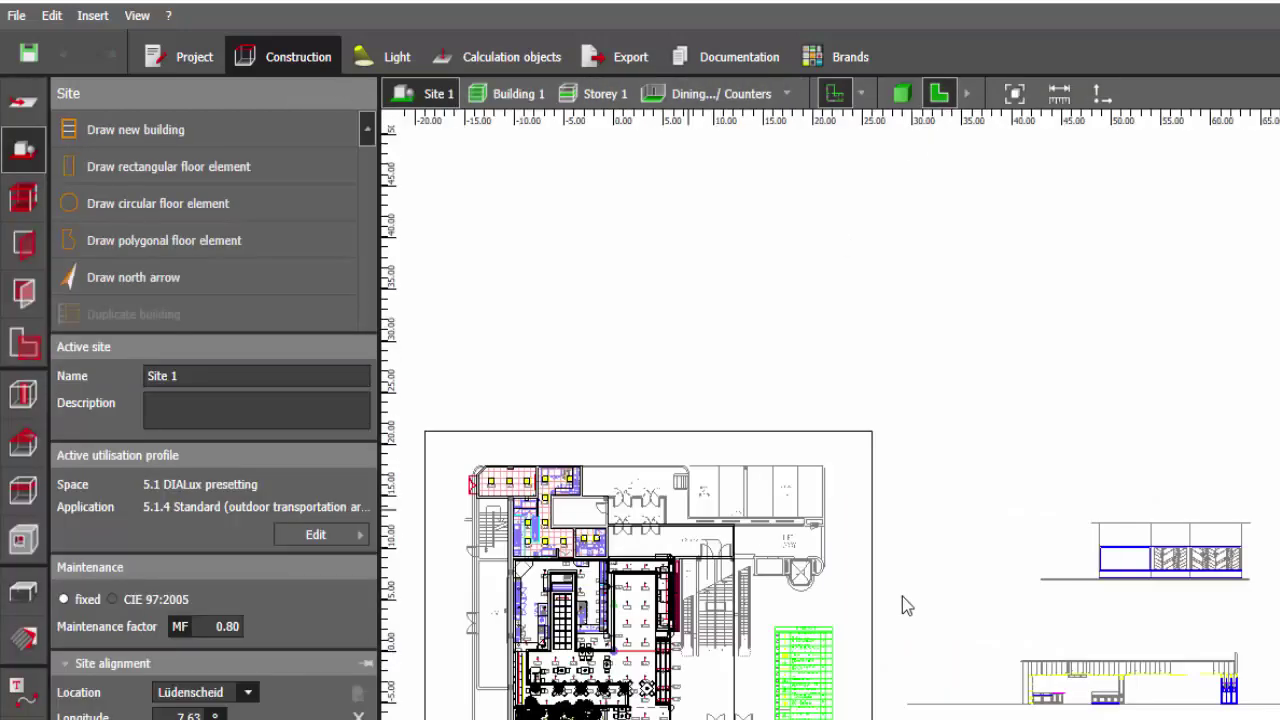
scroll(886, 398, "up", 10)
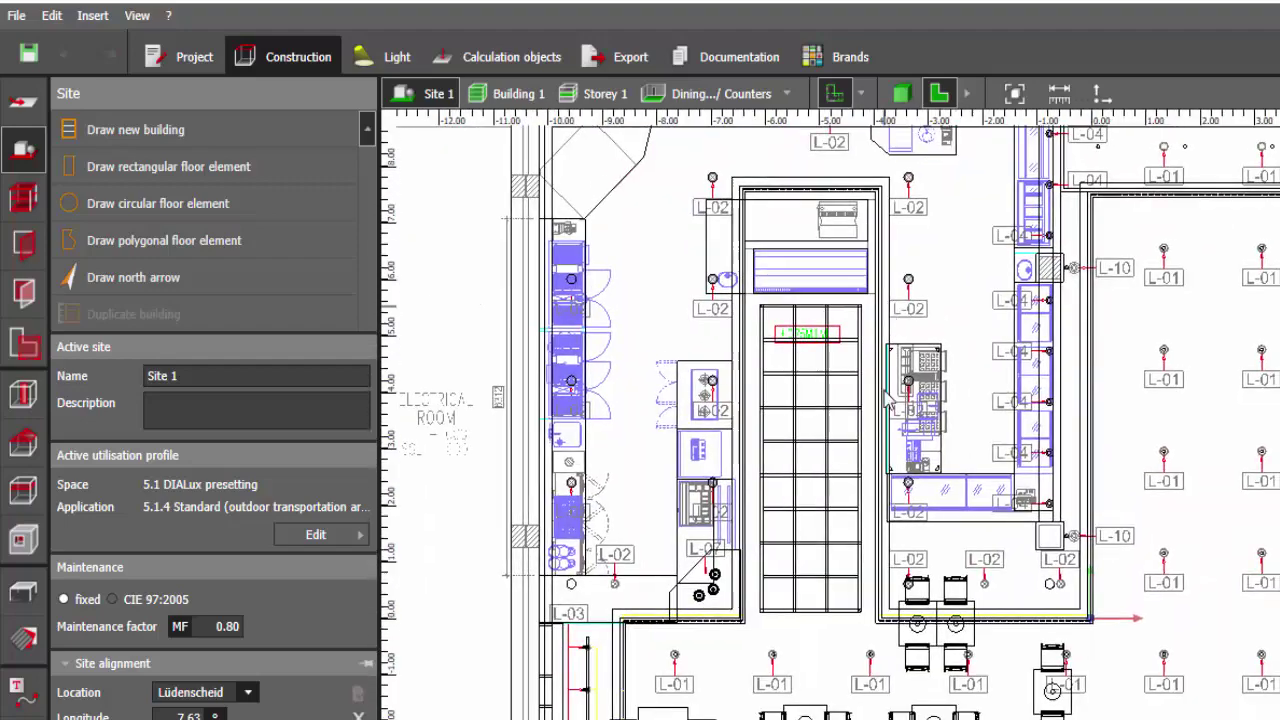
middle_click_drag(886, 398, 866, 433)
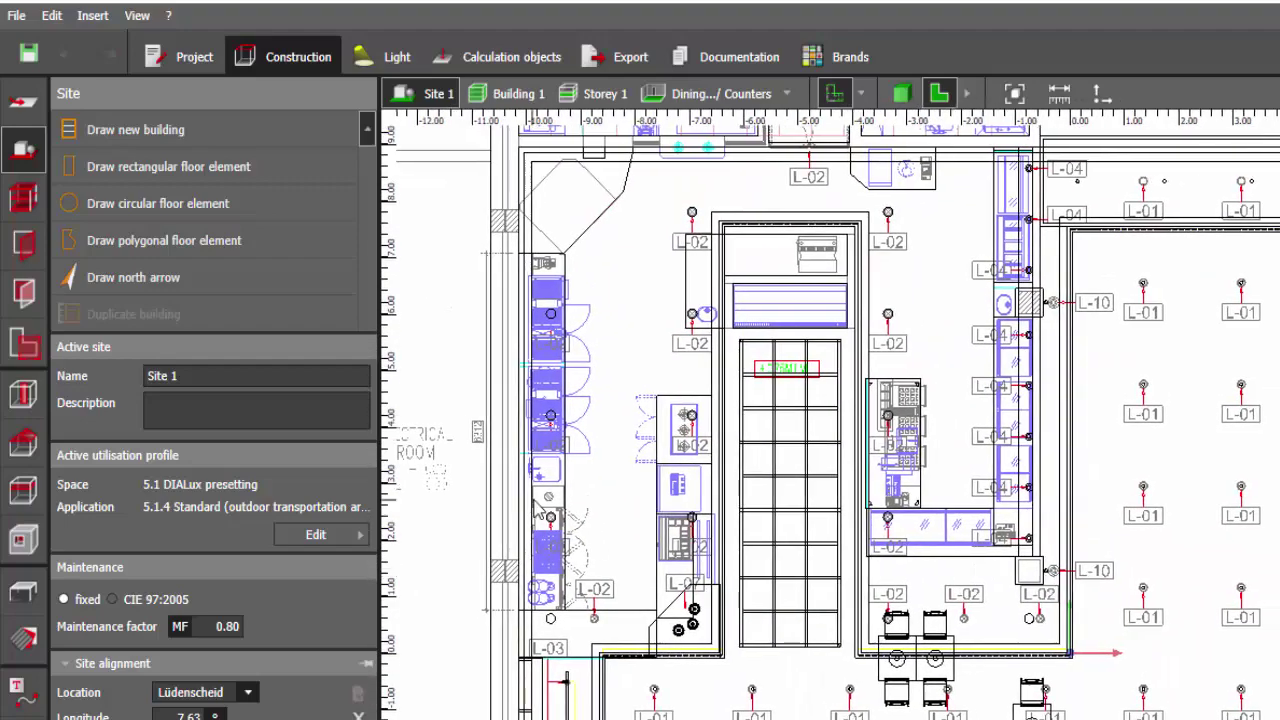
left_click(24, 343)
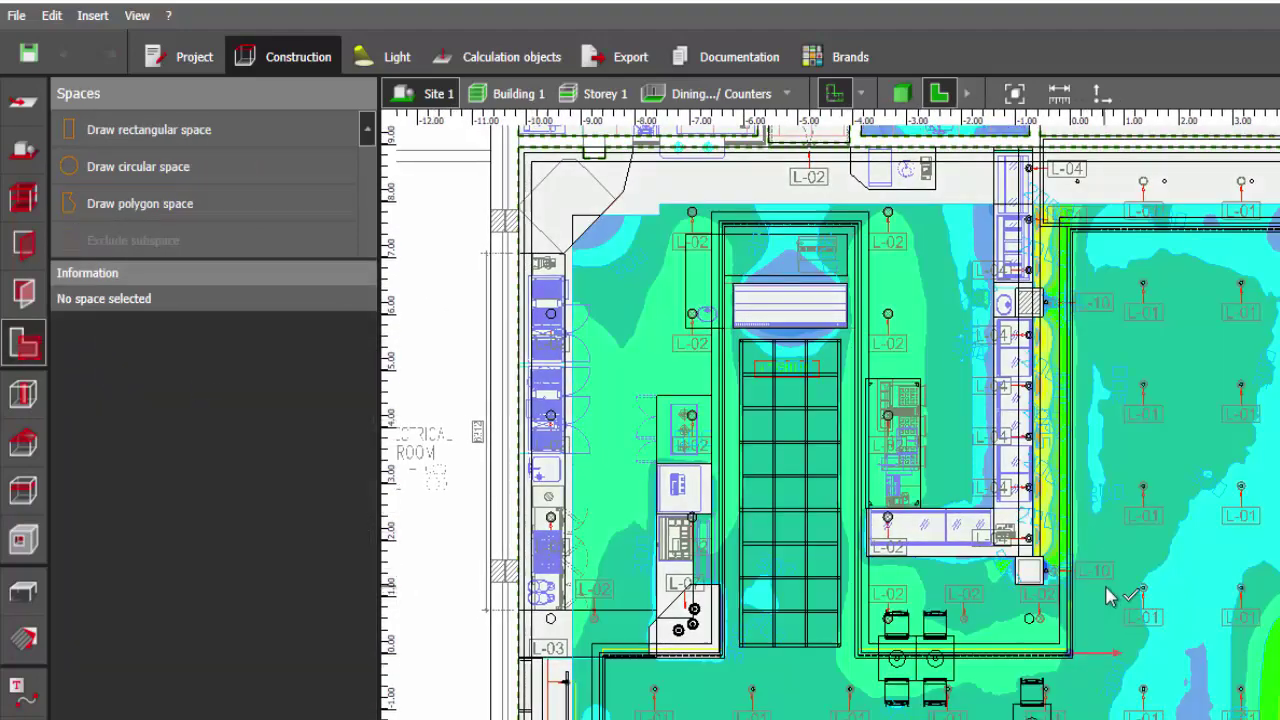
left_click(1108, 597)
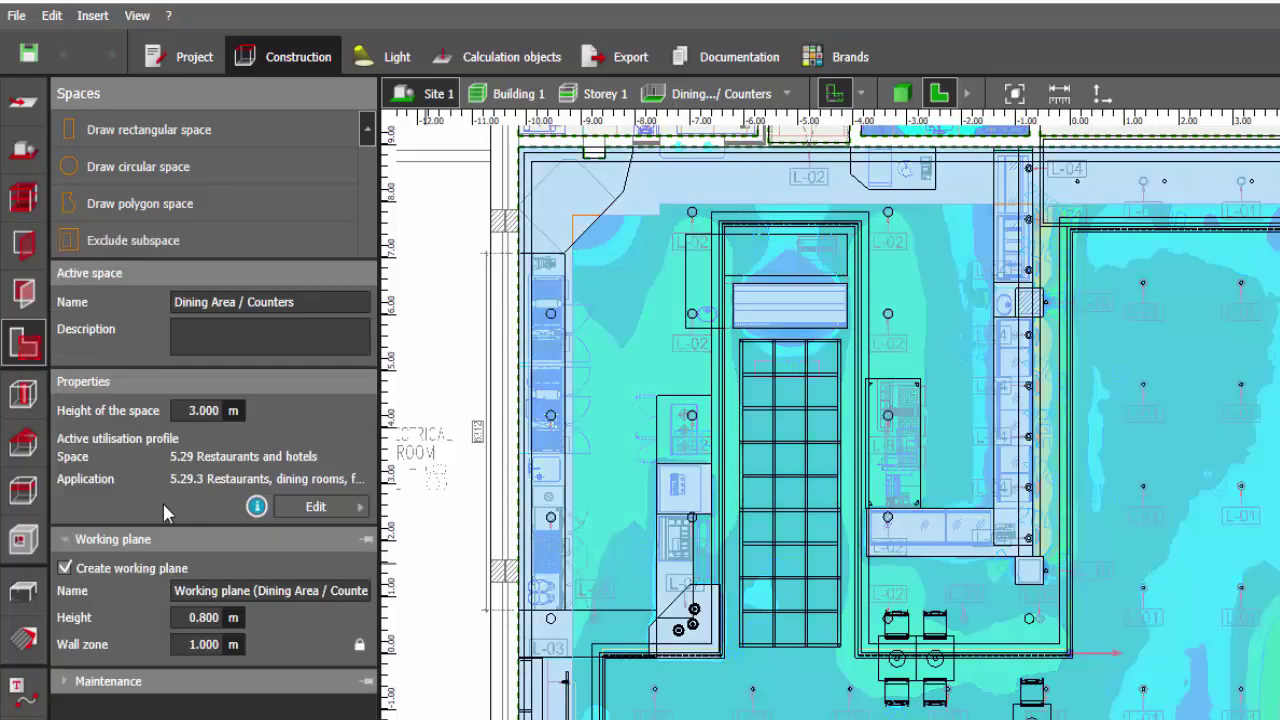
left_click(316, 507)
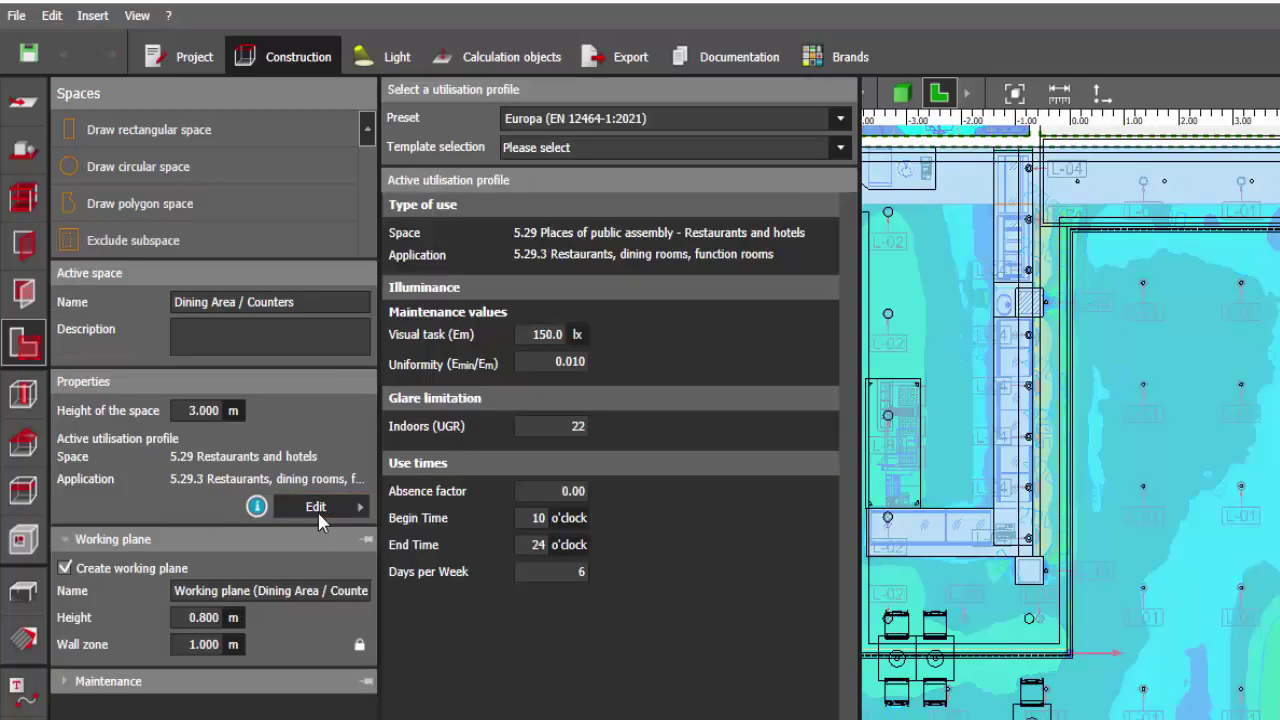
left_click(543, 362)
key("BackSpace")
key("ctrl+z")
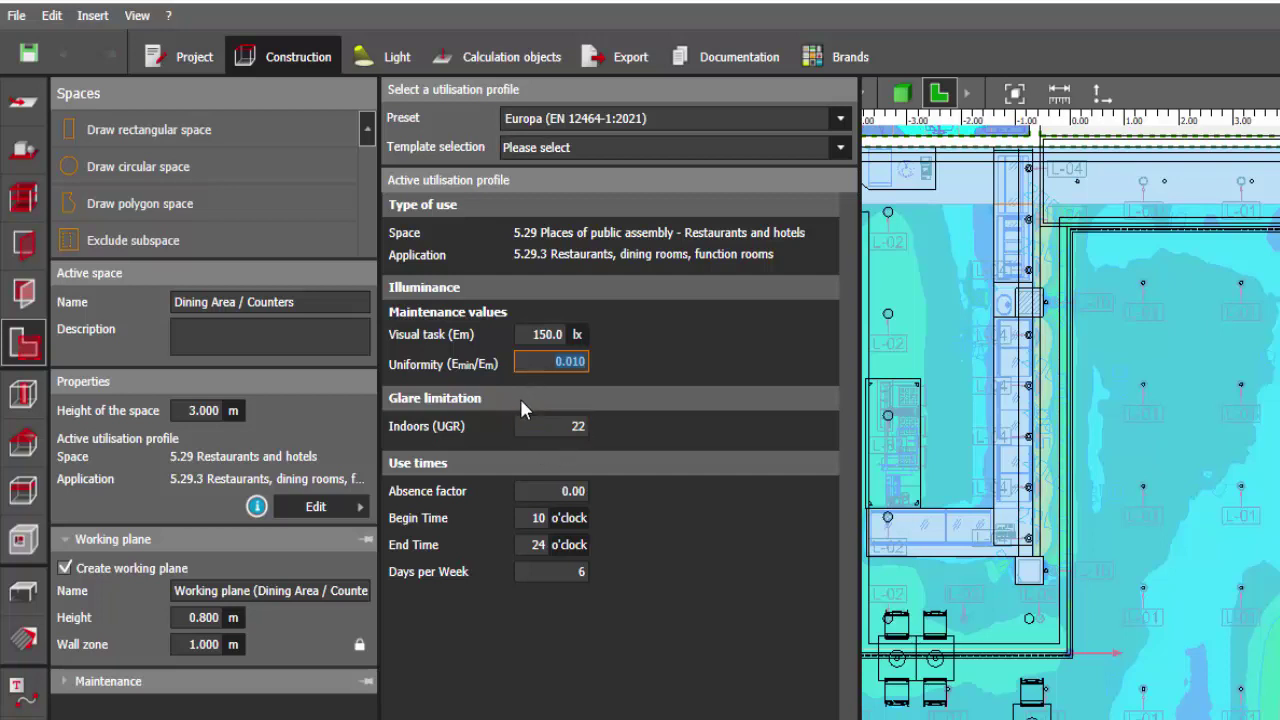
Step: Set the indoor glare limit (UGR) of the Dining Area / Counters profile to 24
left_click(559, 426)
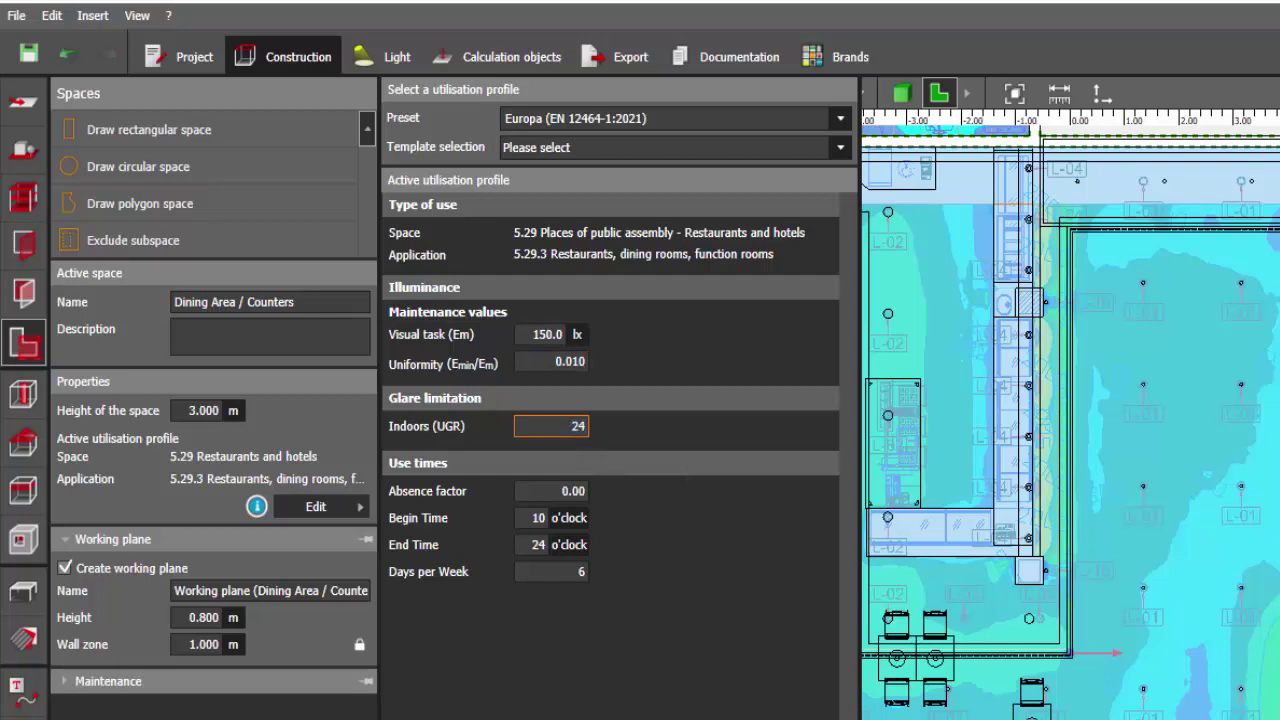
key("Return")
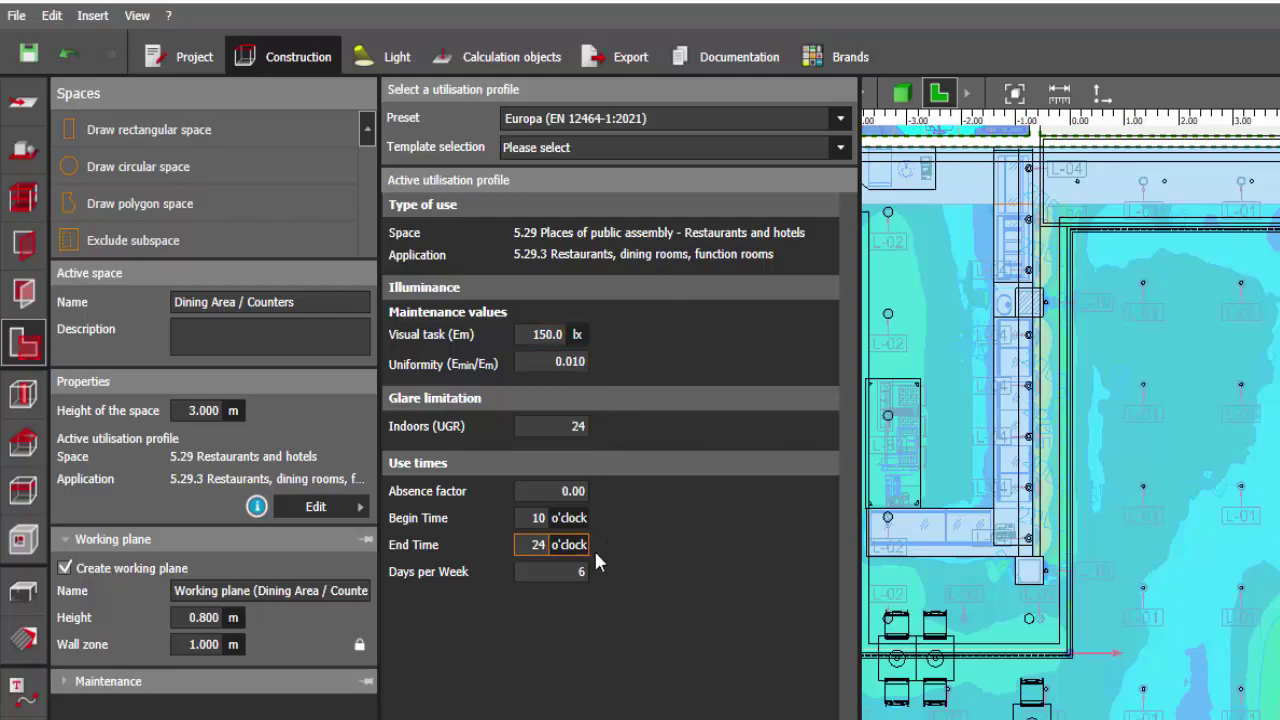
Step: Check the target values and results in the documentation summary of the Dining Area / Counters
left_click(728, 57)
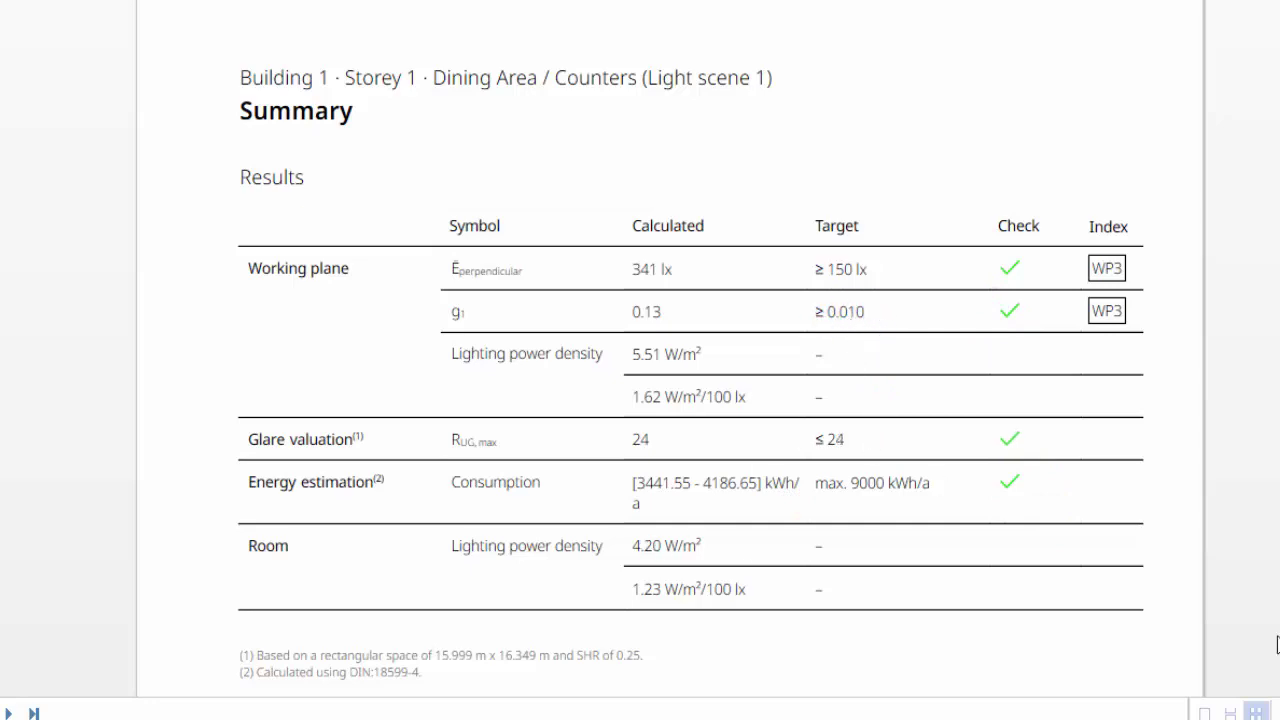
scroll(1051, 514, "down", 3)
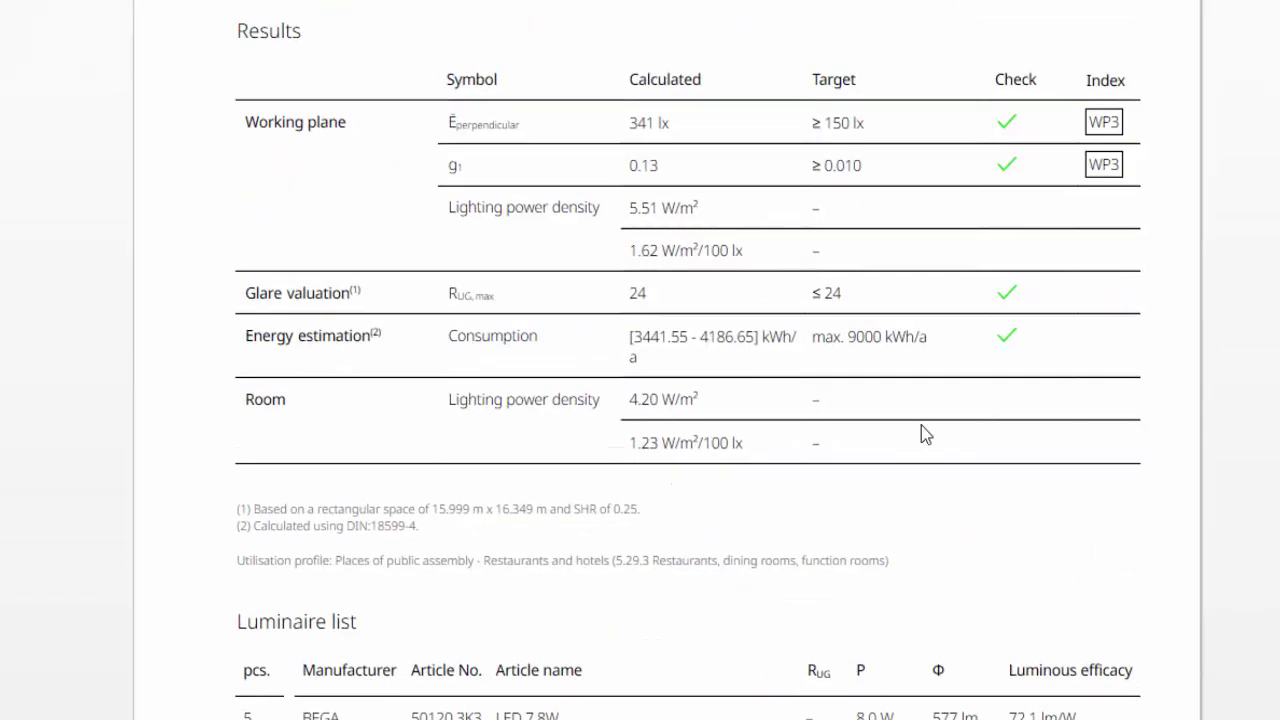
scroll(920, 434, "up", 2)
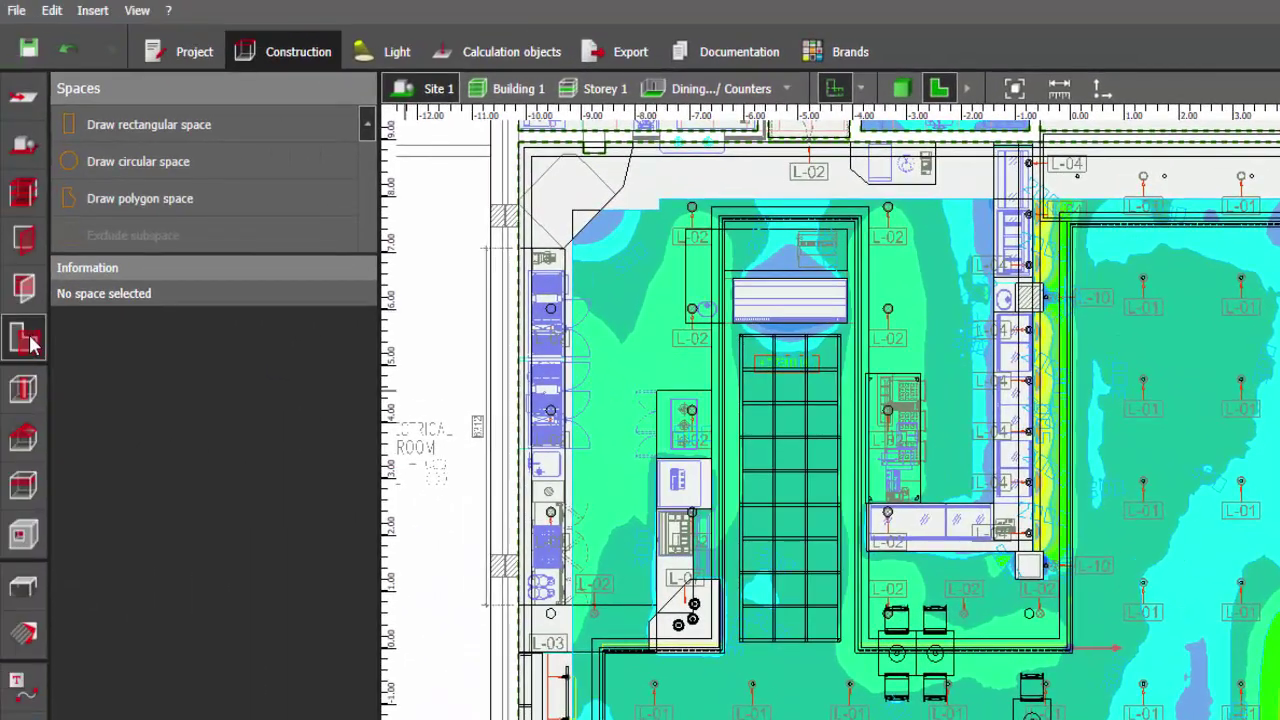
Step: Reopen the utilisation profile of the Dining Area / Counters space to look over its illuminance, uniformity and glare settings
left_click(24, 390)
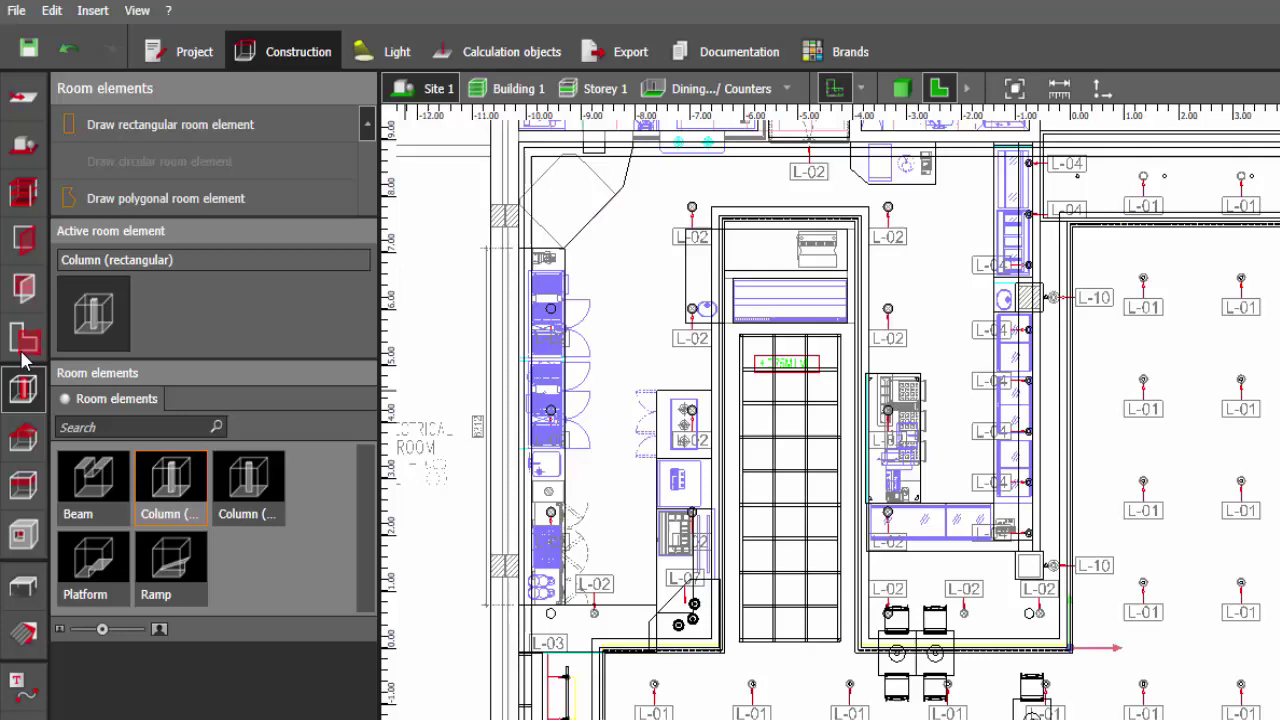
left_click(24, 340)
left_click(1165, 580)
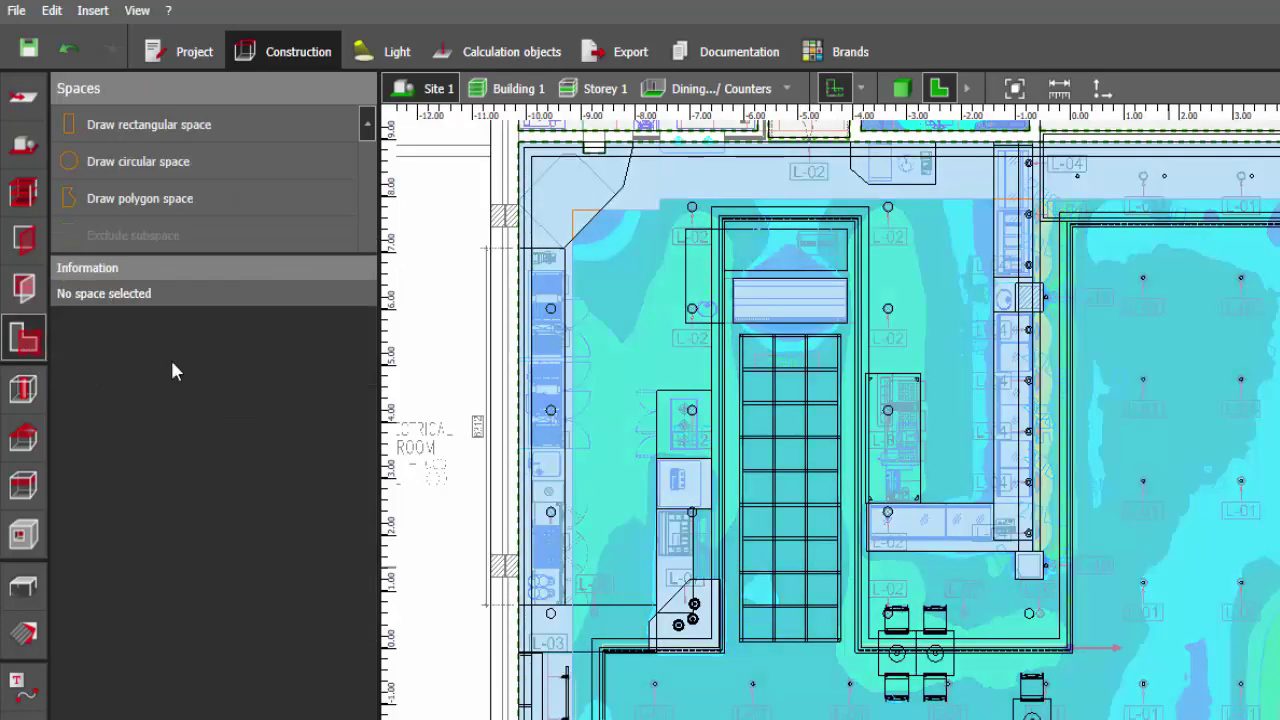
left_click(316, 501)
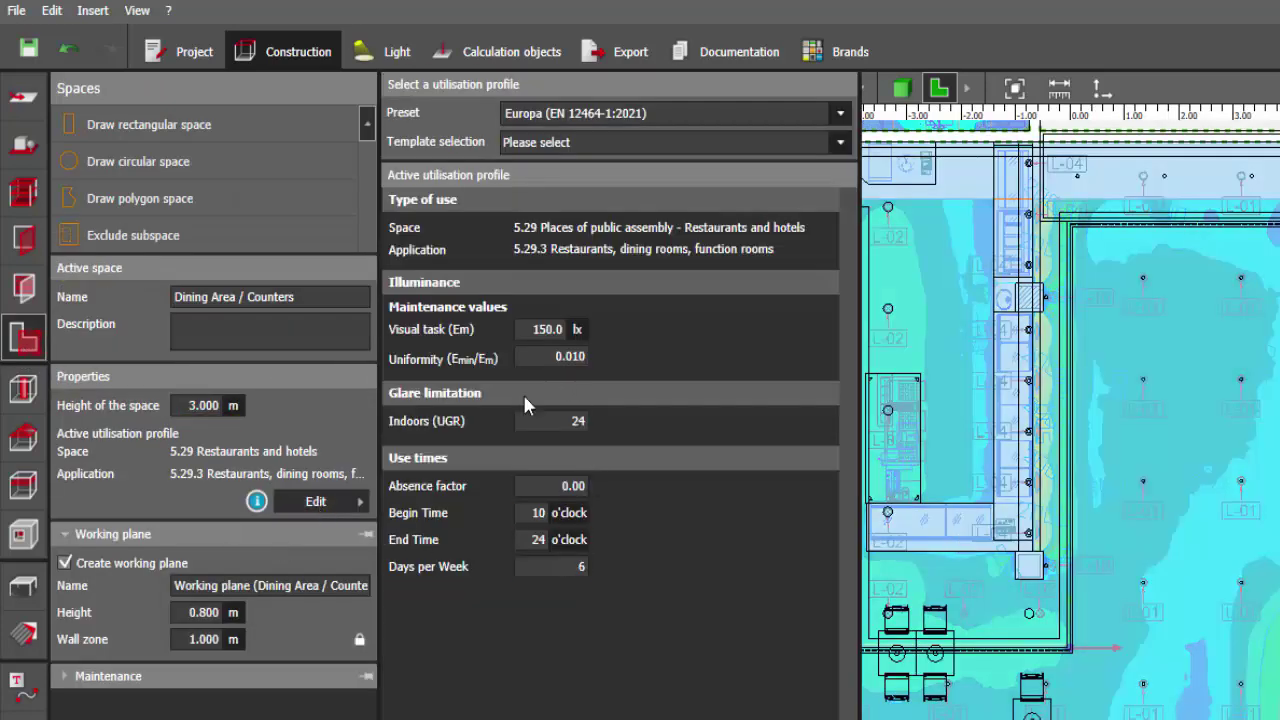
left_click(297, 1)
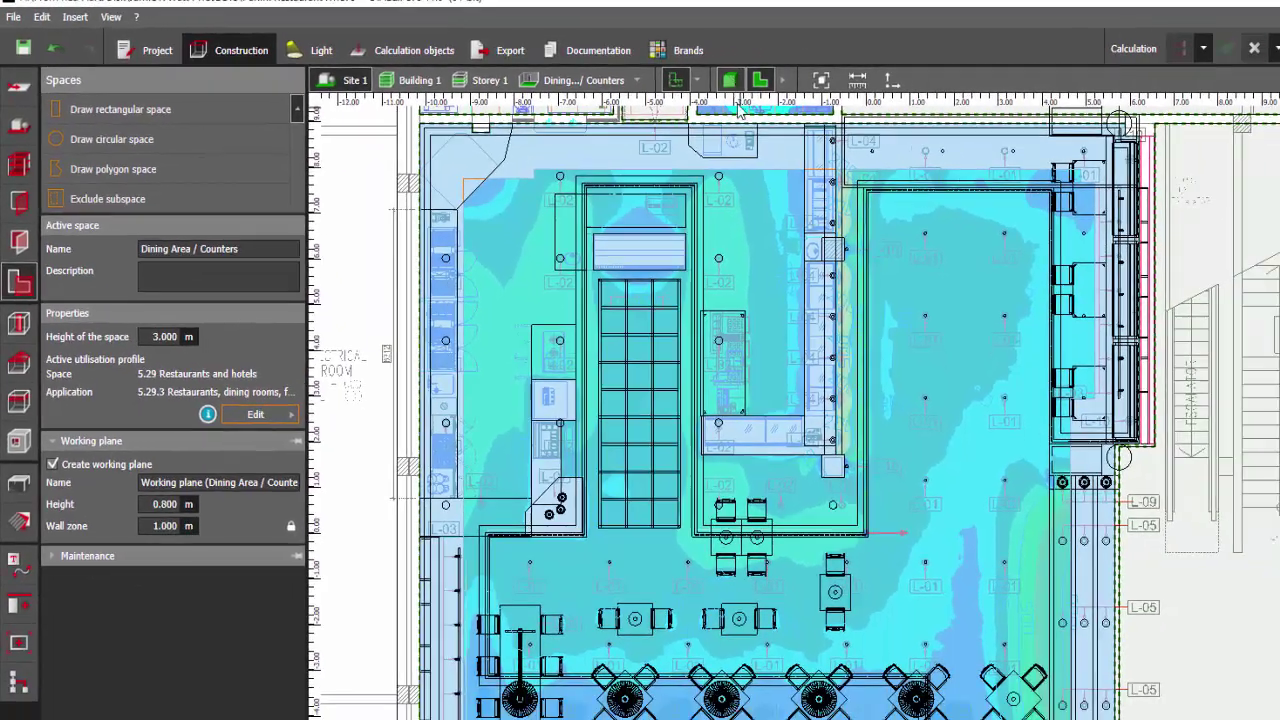
Step: Return to the 3D view with the furniture and objects tools and look around the dining area and lounge
left_click(902, 89)
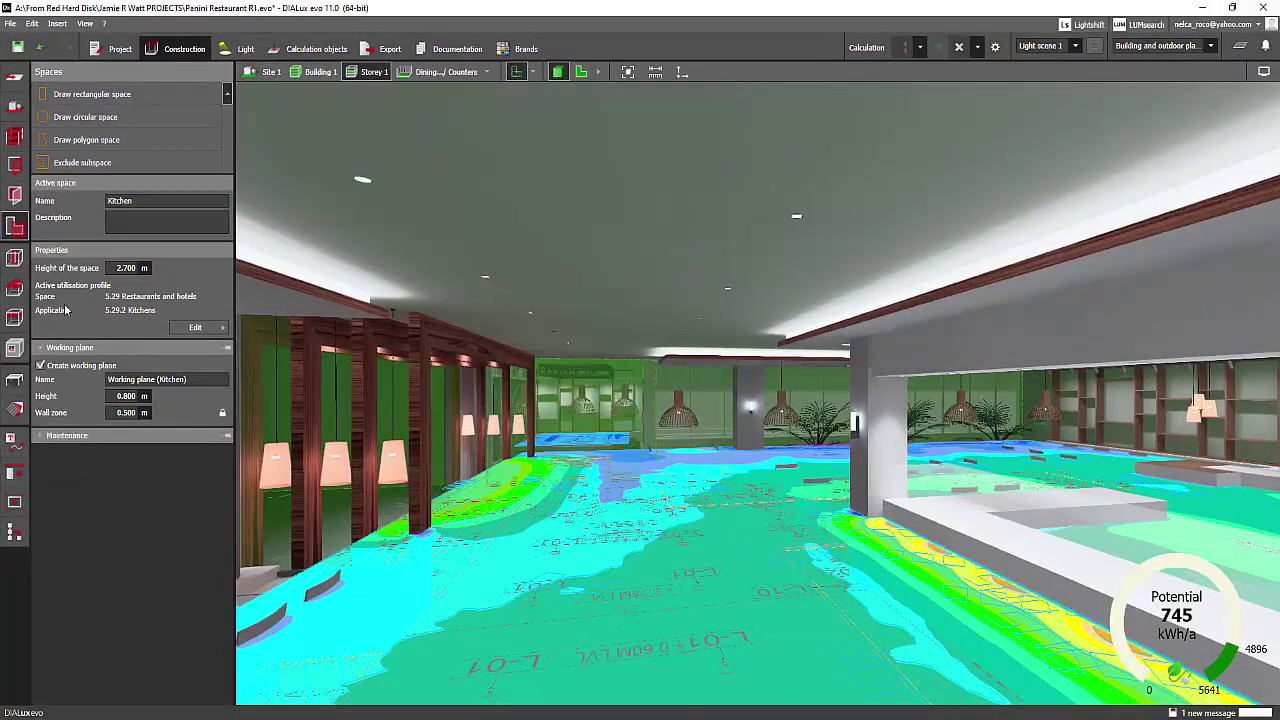
left_click(16, 381)
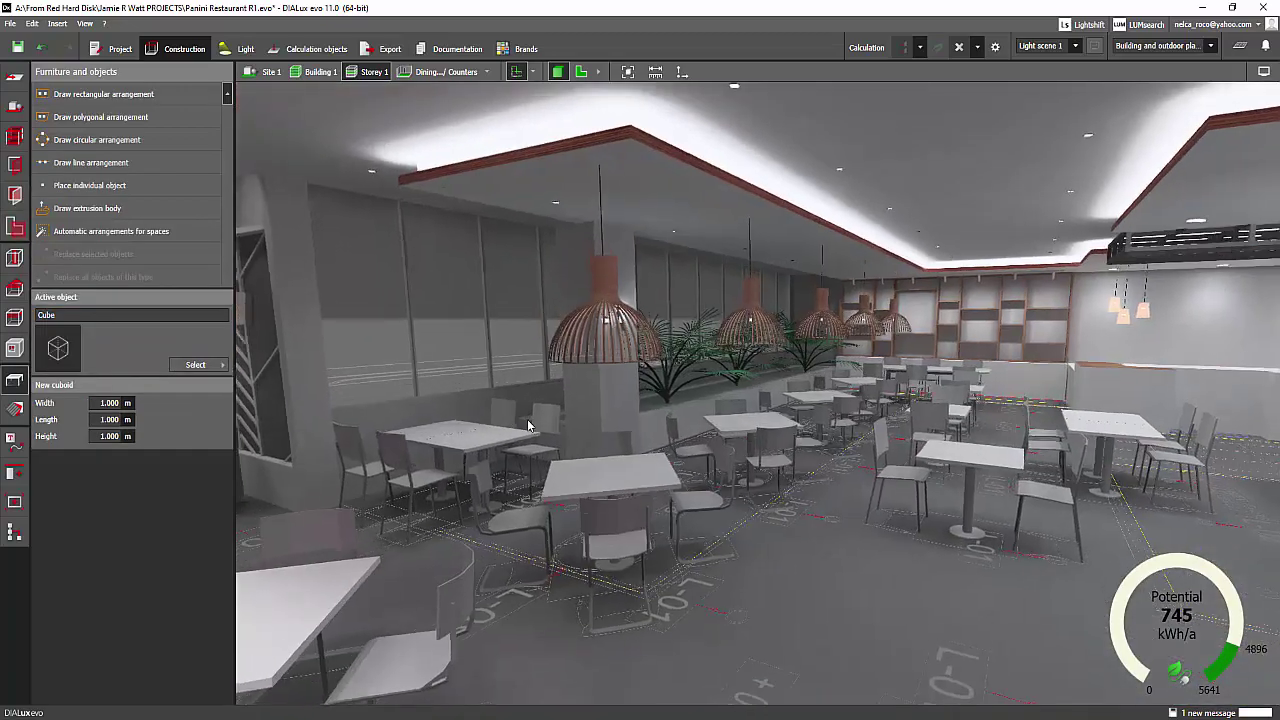
right_click_drag(528, 426, 766, 322)
right_click_drag(540, 352, 832, 442)
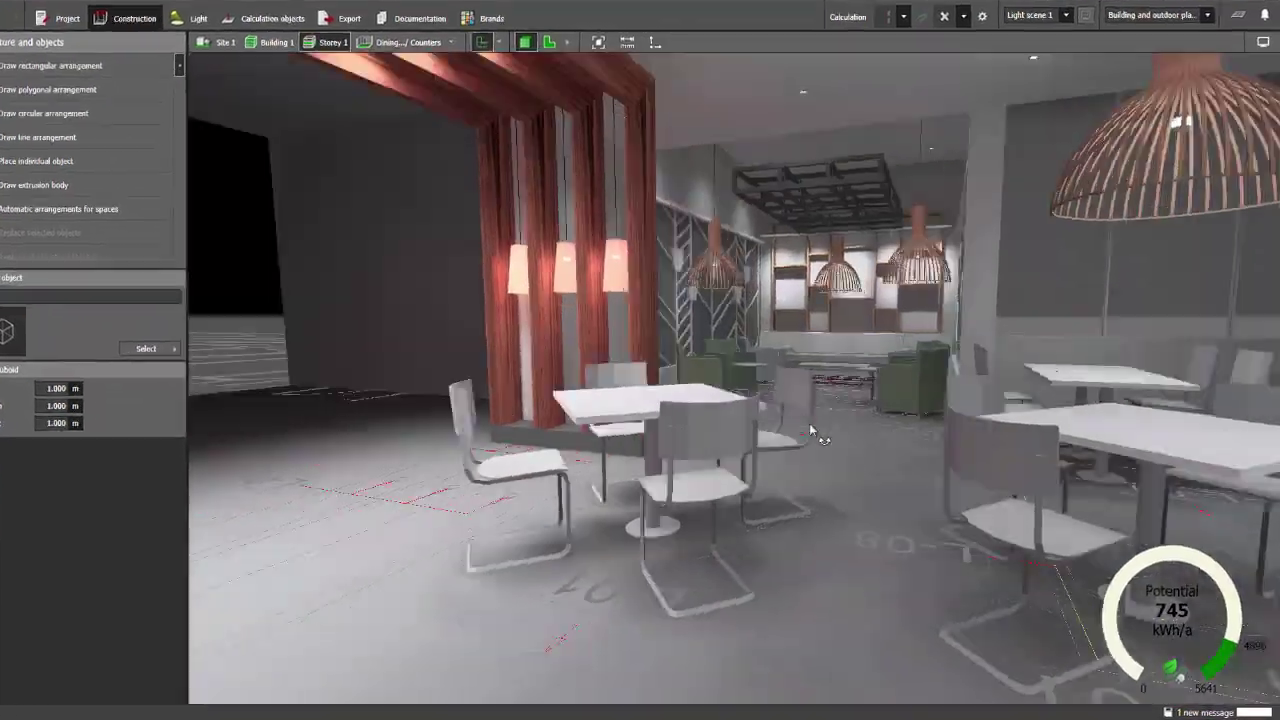
left_click_drag(812, 430, 833, 375)
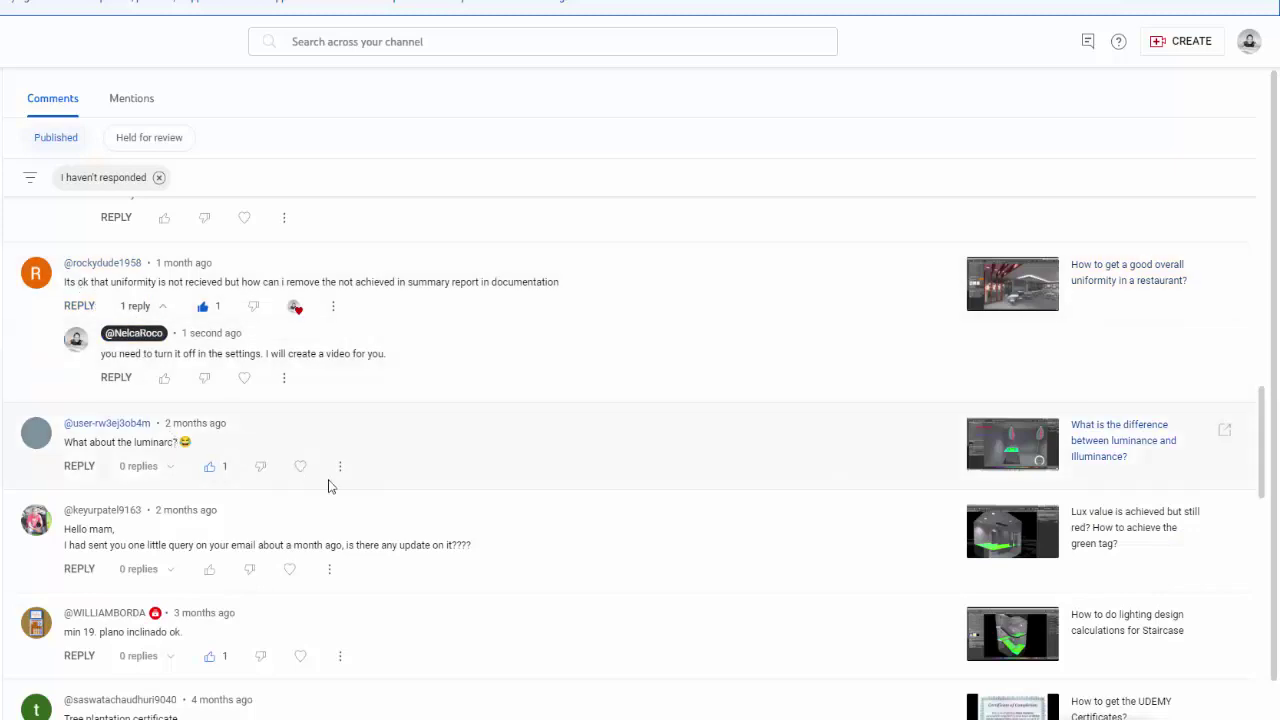
Step: Switch back to the Panini Restaurant R1 project in DIALux evo and view the dining tables and pendant lamps
mouse_move(612, 718)
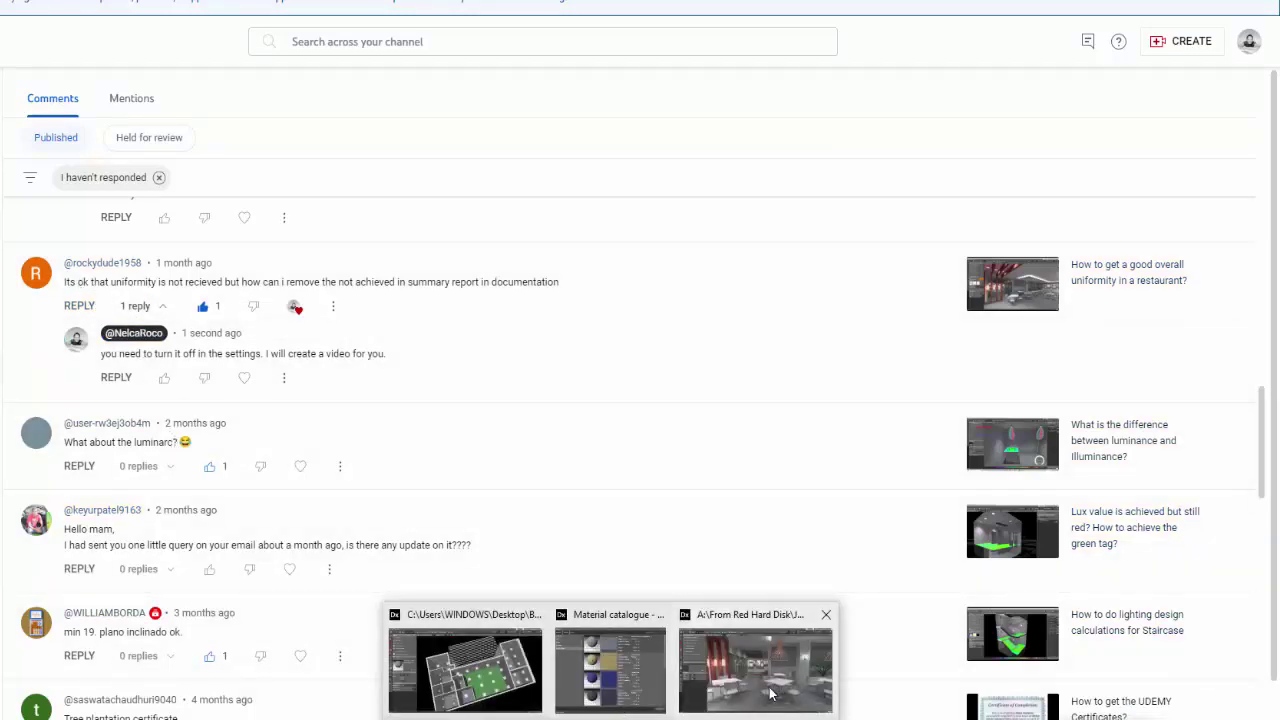
left_click(752, 680)
right_click_drag(749, 336, 830, 544)
middle_click_drag(830, 544, 697, 456)
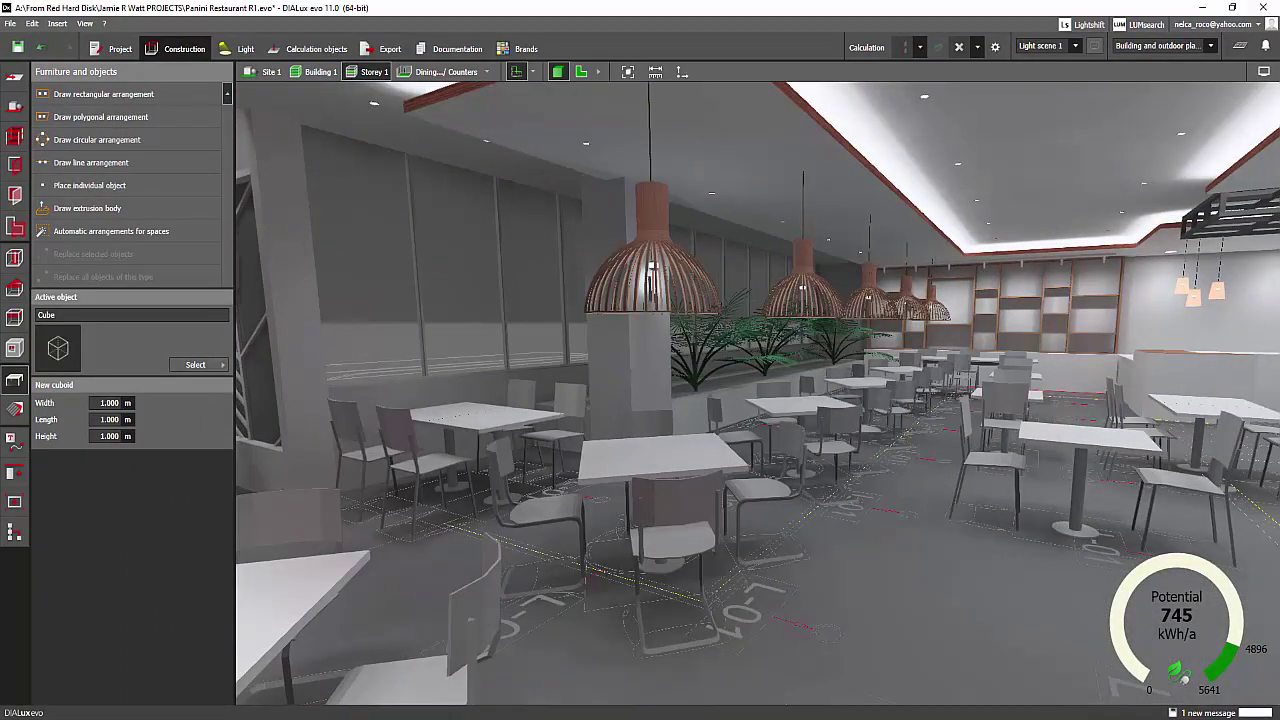
Step: Switch to Yahoo Mail in the browser and read the newsletter announcing DIALux evo 12
mouse_move(534, 717)
left_click(520, 680)
left_click(157, 13)
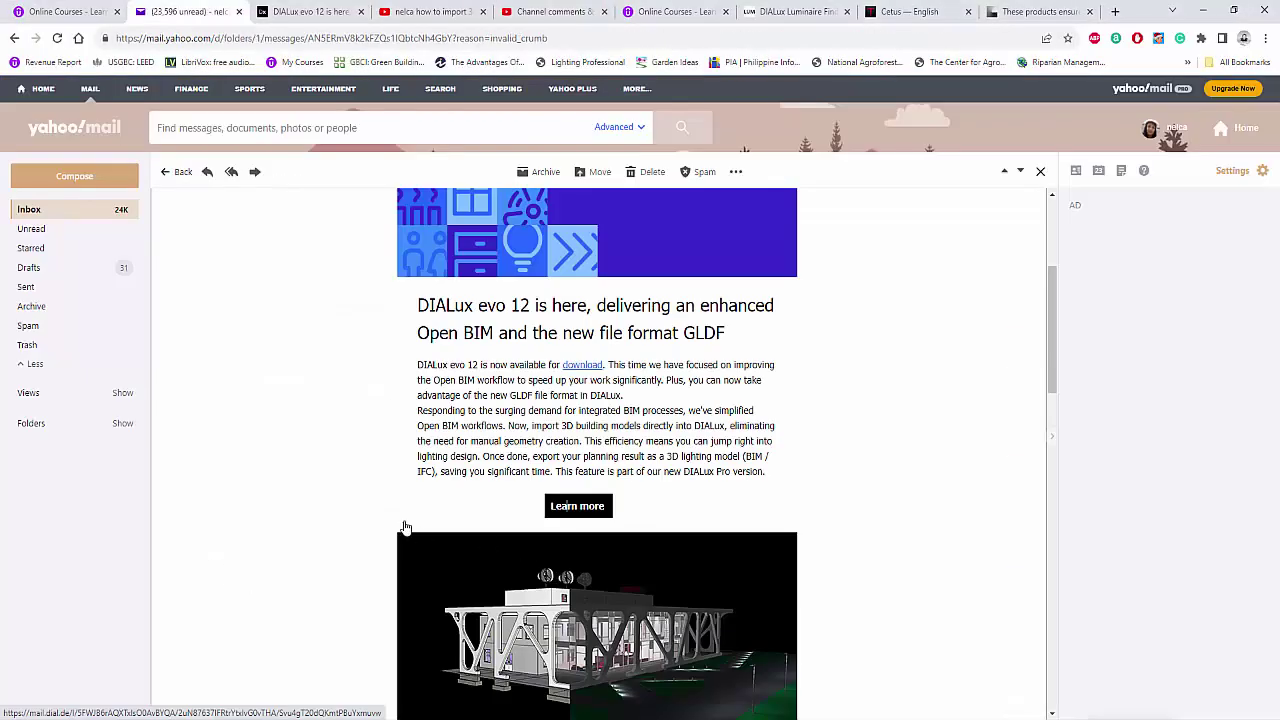
scroll(772, 612, "up", 2)
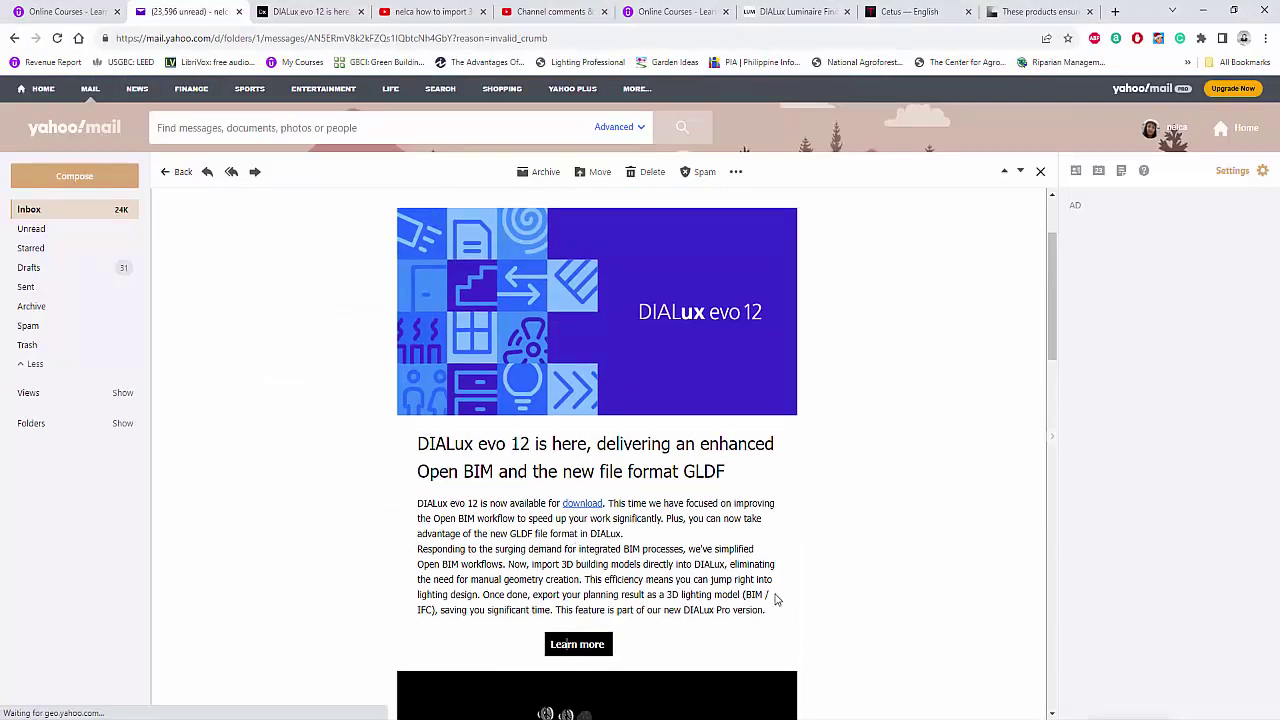
scroll(829, 594, "down", 1)
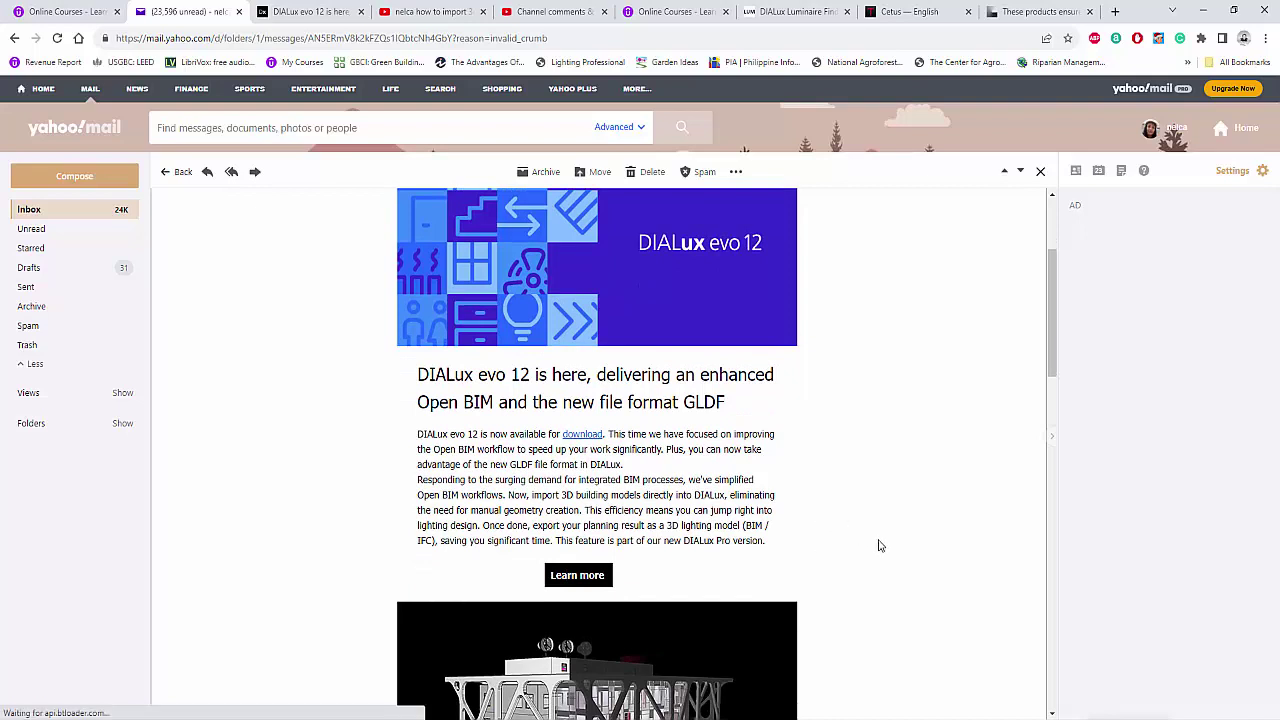
scroll(875, 552, "up", 1)
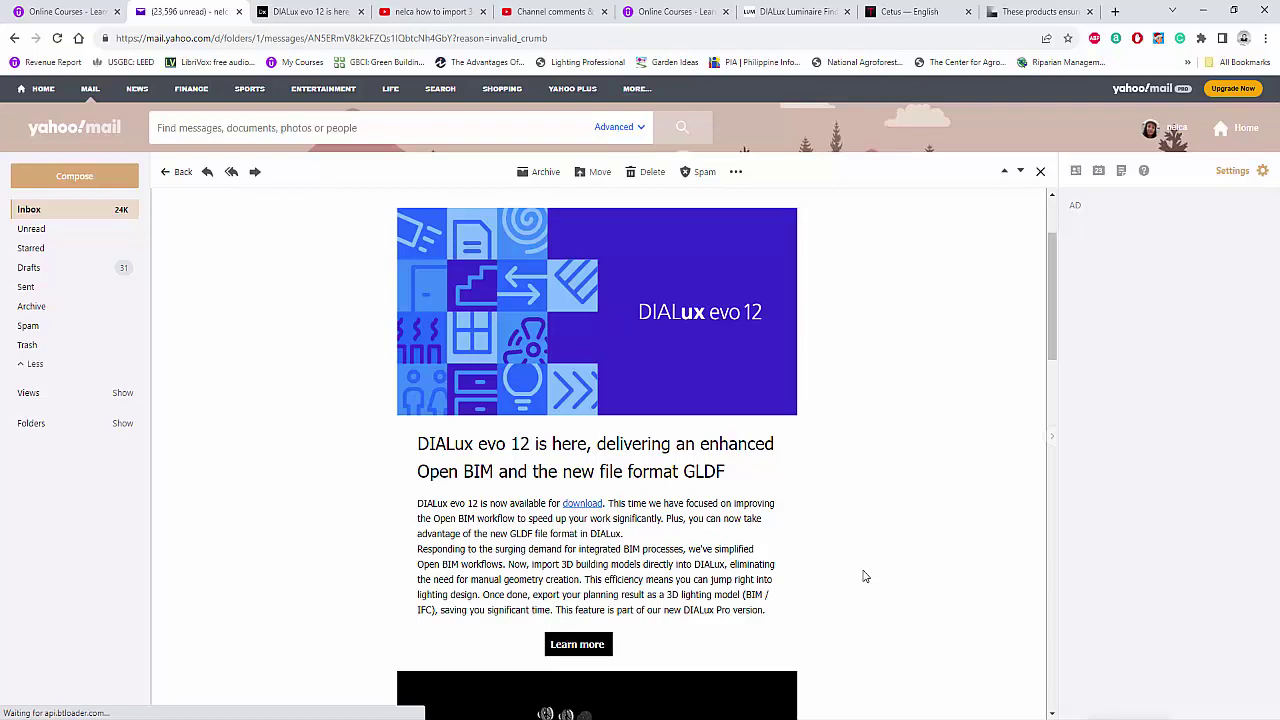
scroll(860, 577, "down", 3)
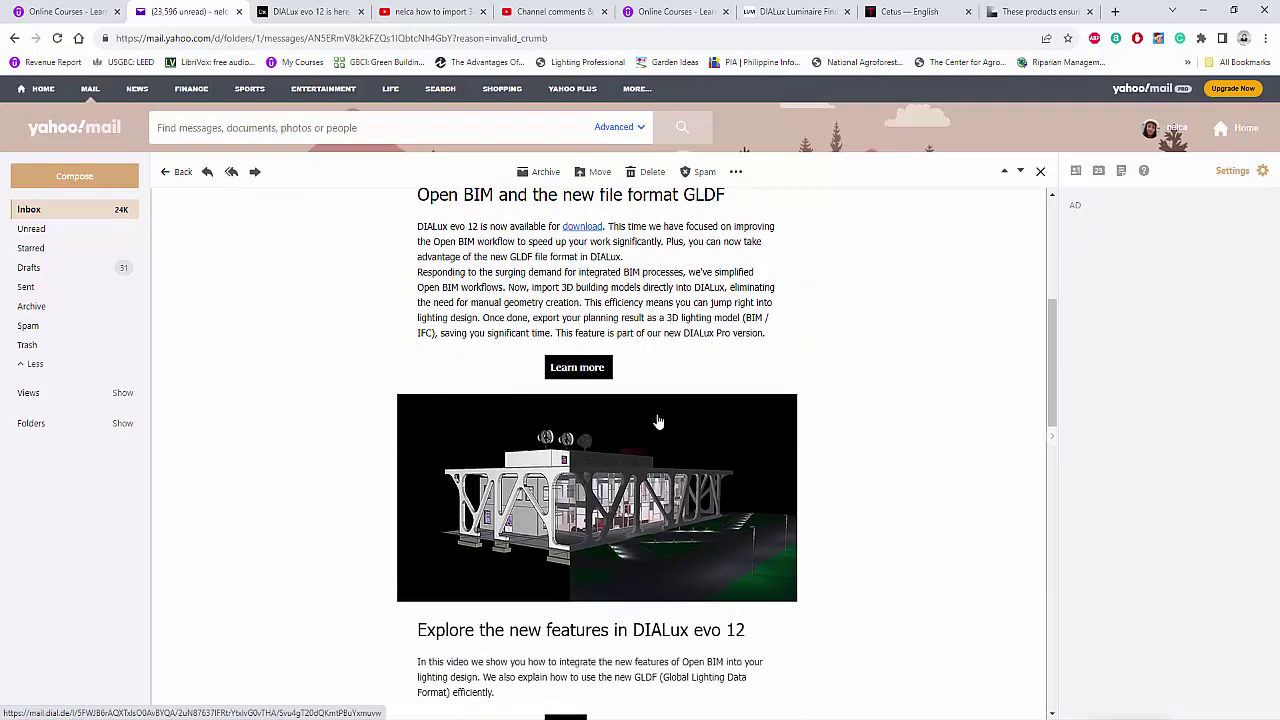
Step: Reread the newsletter's opening section on DIALux evo 12, Open BIM and the GLDF file format
scroll(658, 421, "up", 1)
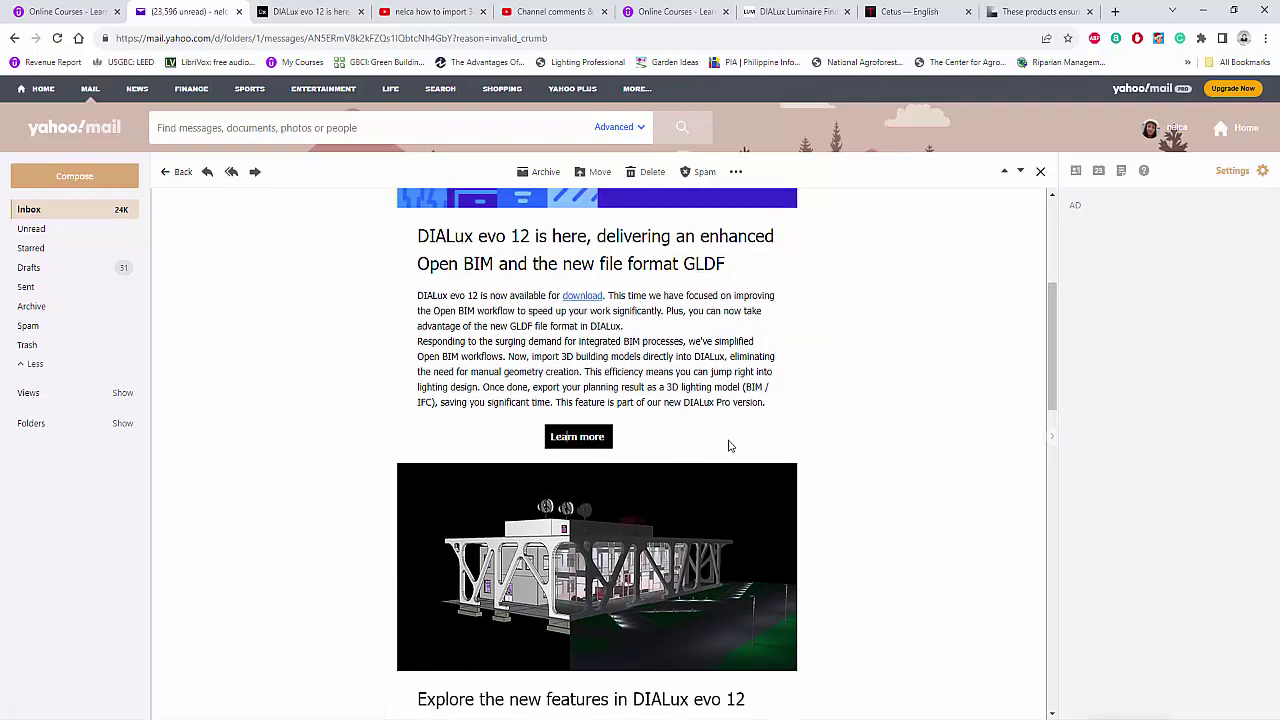
scroll(729, 446, "up", 1)
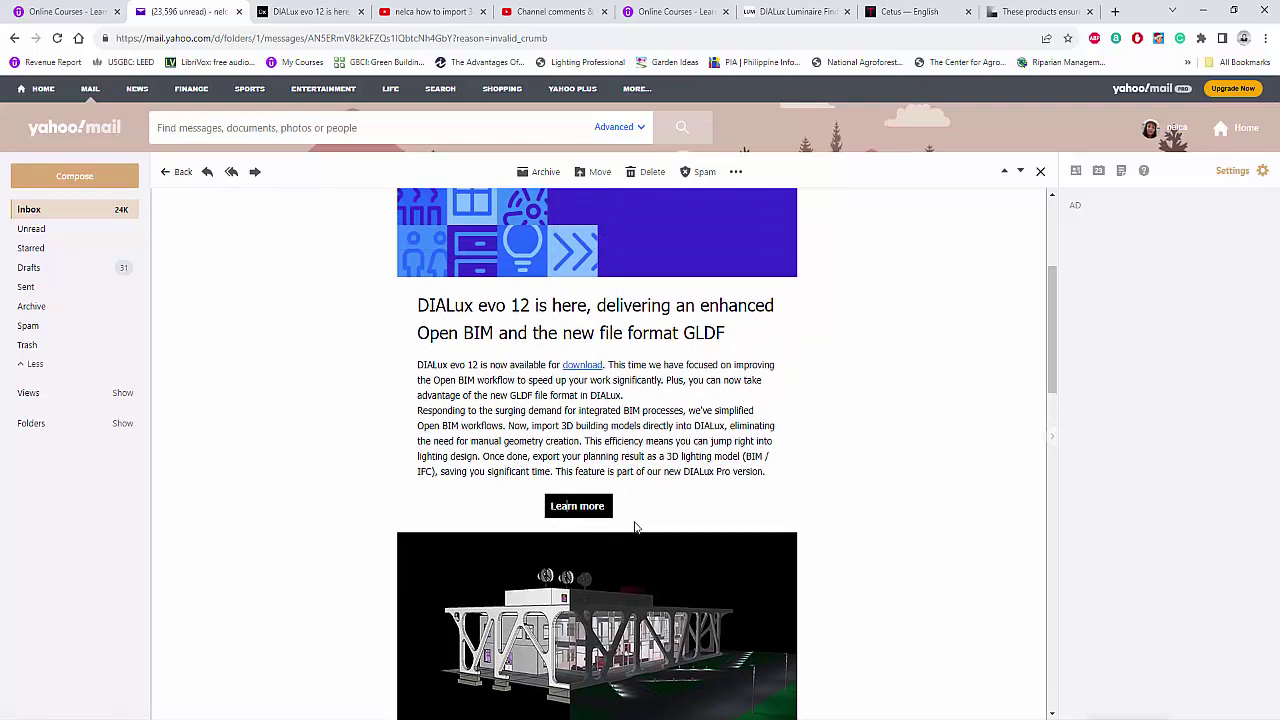
scroll(720, 544, "up", 1)
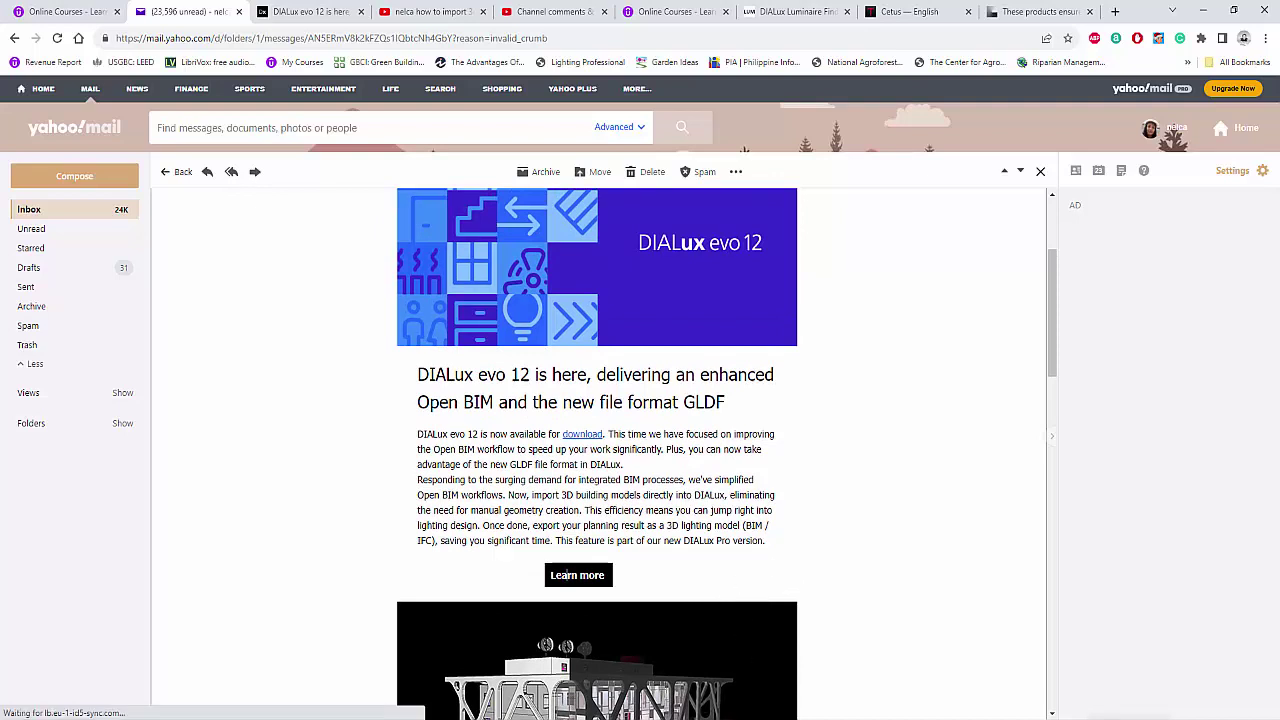
Step: Switch to the Panini Restaurant R1 project in DIALux evo and examine the whole restaurant floor and adjoining rooms from above
mouse_move(702, 718)
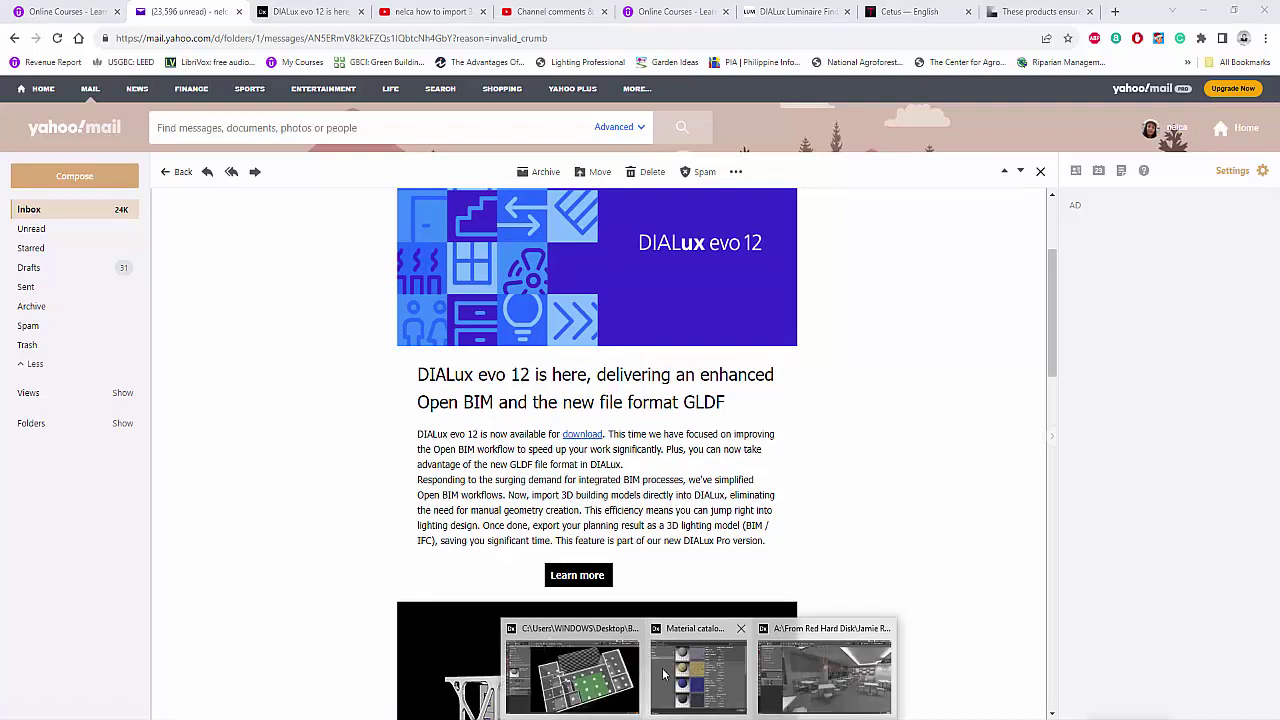
left_click(826, 676)
right_click_drag(548, 480, 735, 521)
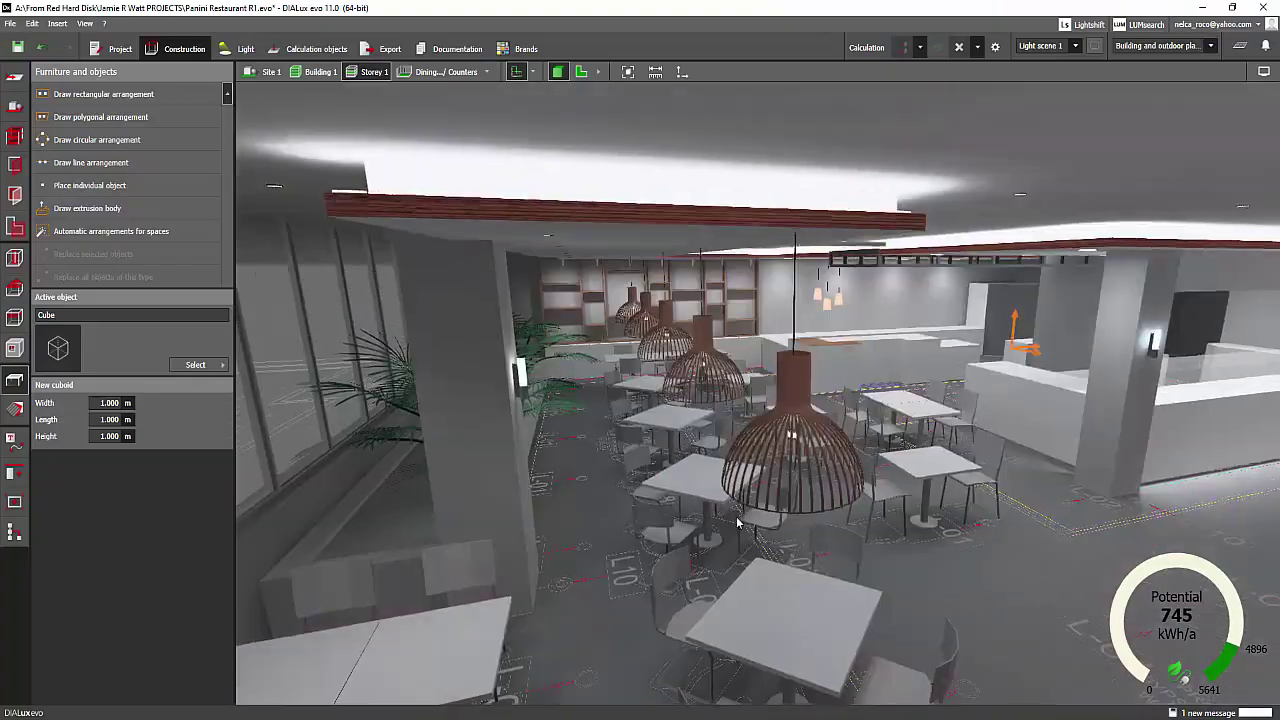
right_click_drag(505, 483, 712, 521)
scroll(703, 500, "down", 5)
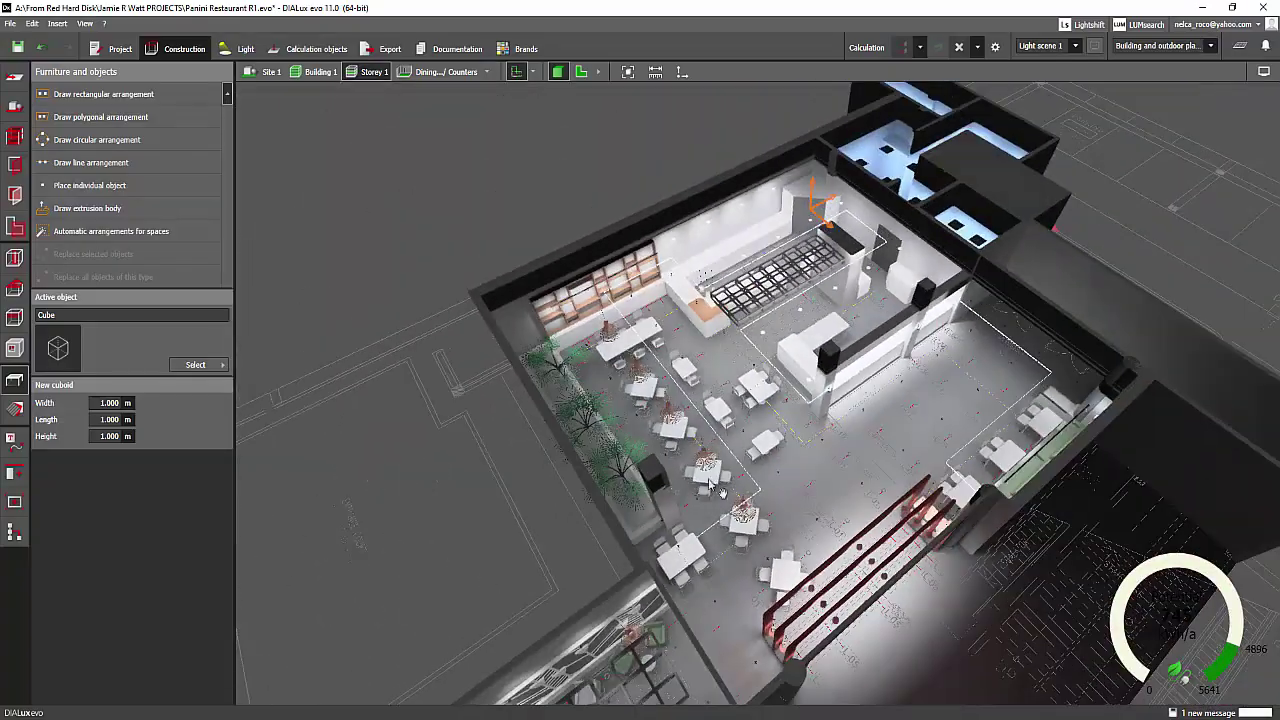
middle_click_drag(711, 482, 748, 421)
scroll(748, 421, "down", 5)
right_click_drag(745, 430, 640, 530)
middle_click_drag(1050, 590, 790, 525)
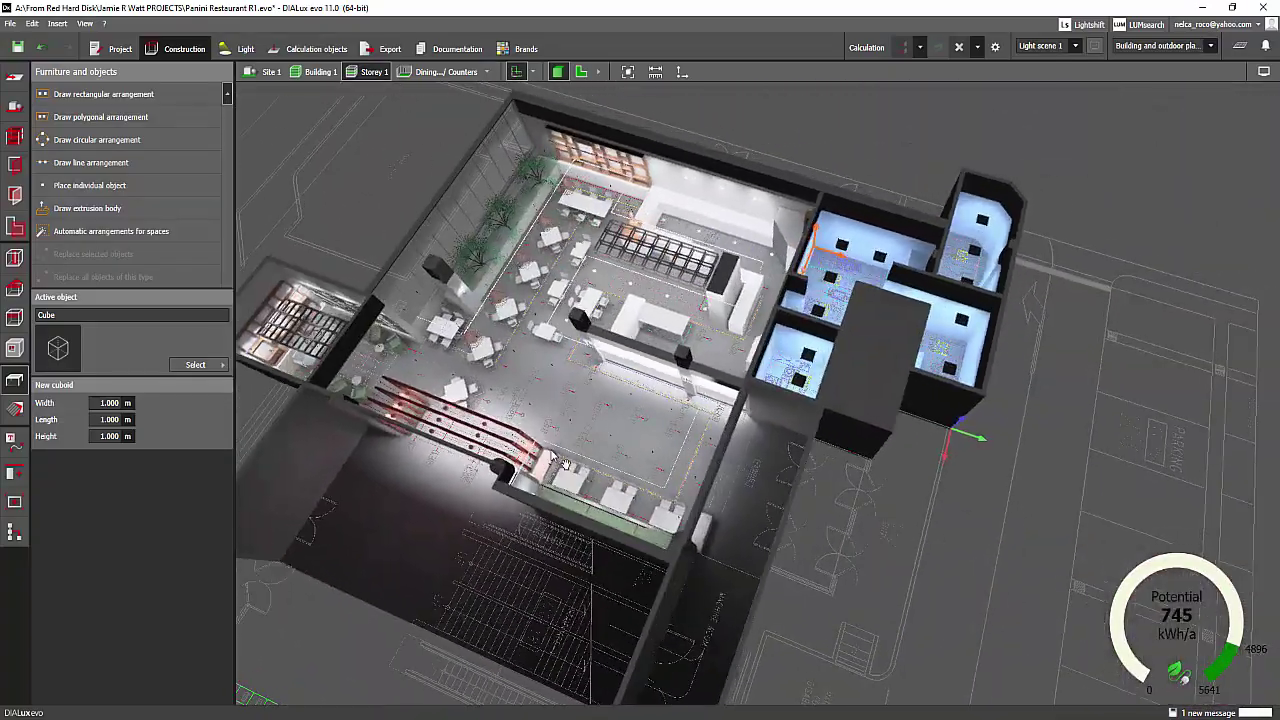